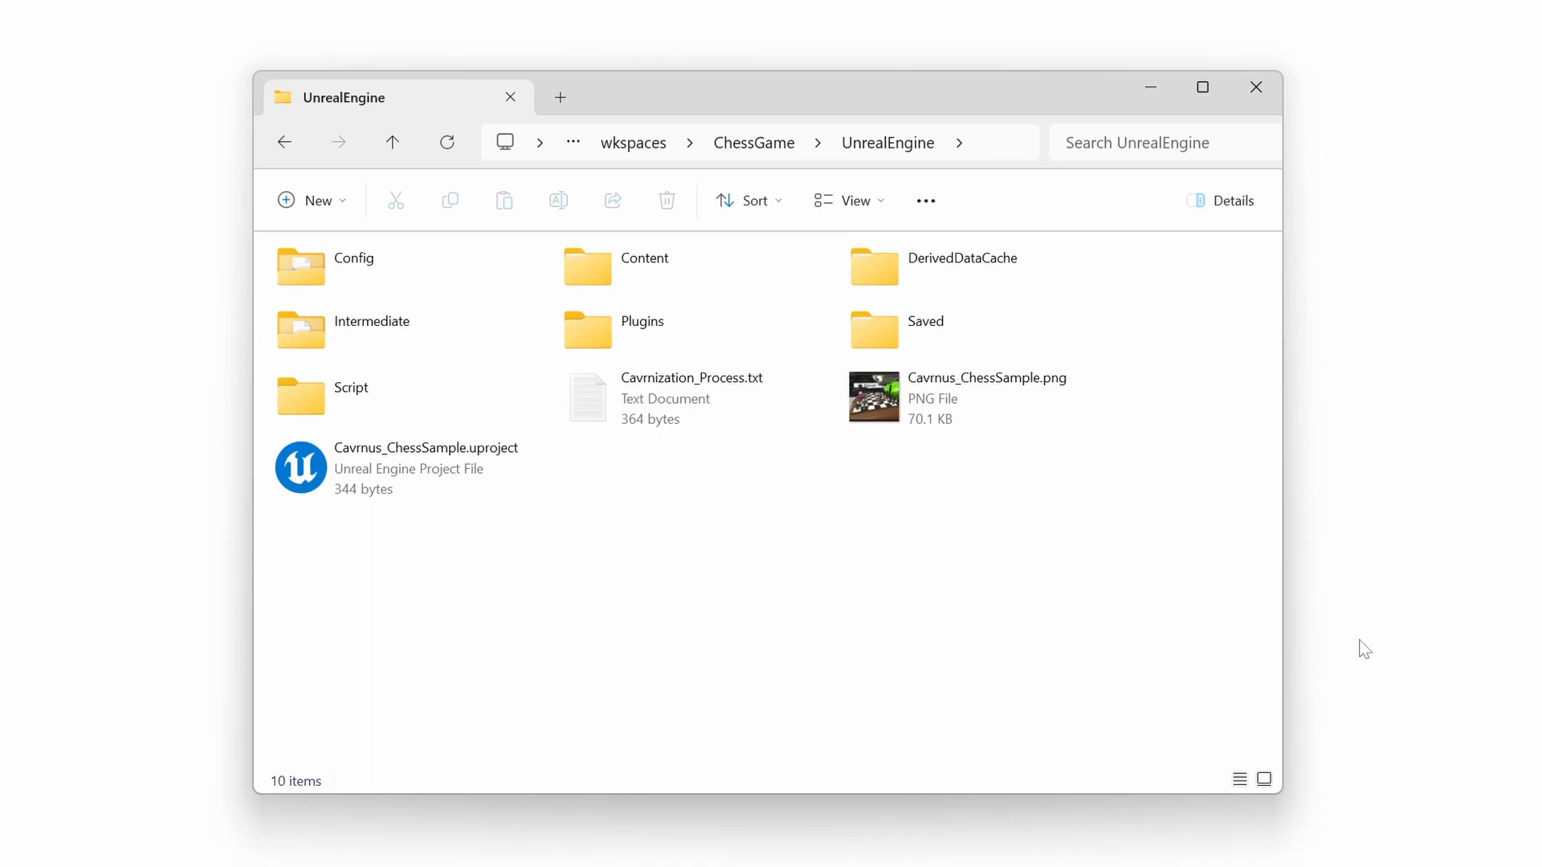
# - Move the CavrnusConnector folder from Downloads into the project's Plugins folder
pyautogui.doubleClick(623, 327)
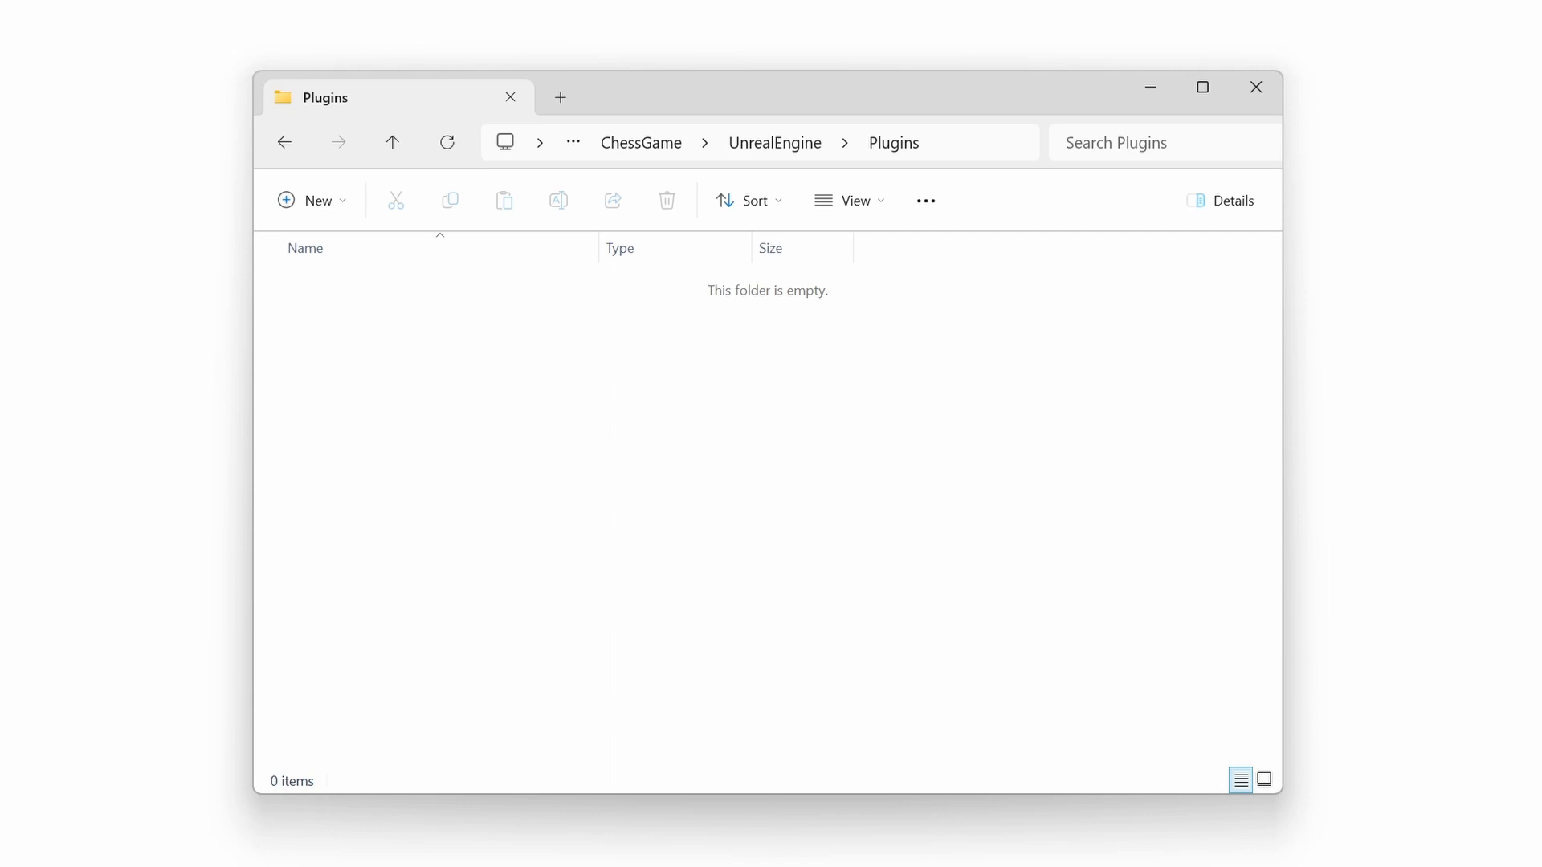
pyautogui.moveTo(857, 863); pyautogui.dragTo(1269, 329)
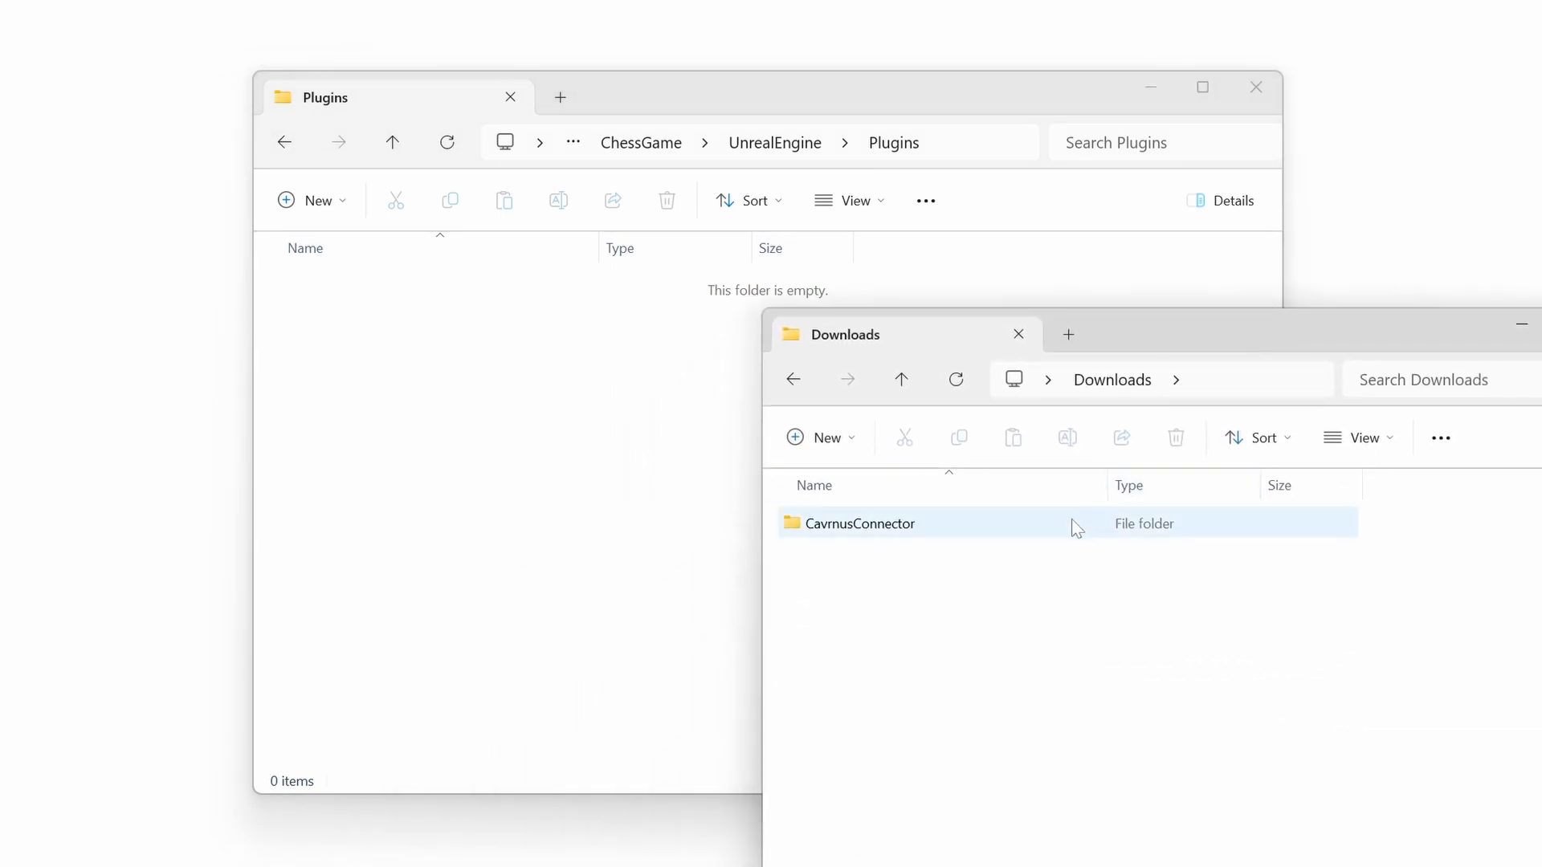
pyautogui.click(852, 534)
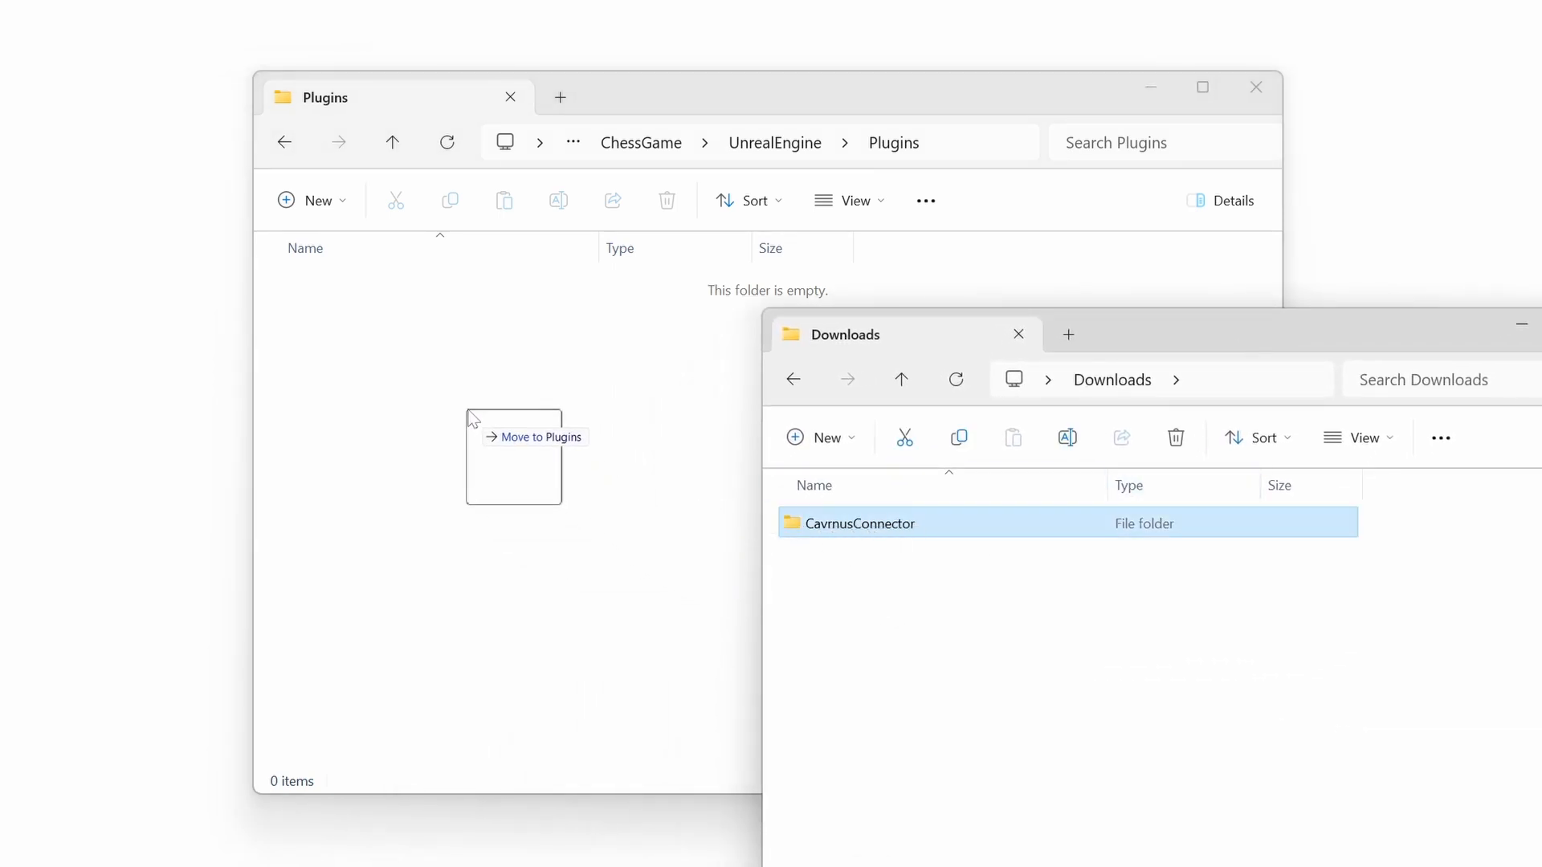
pyautogui.moveTo(447, 396); pyautogui.dragTo(448, 395)
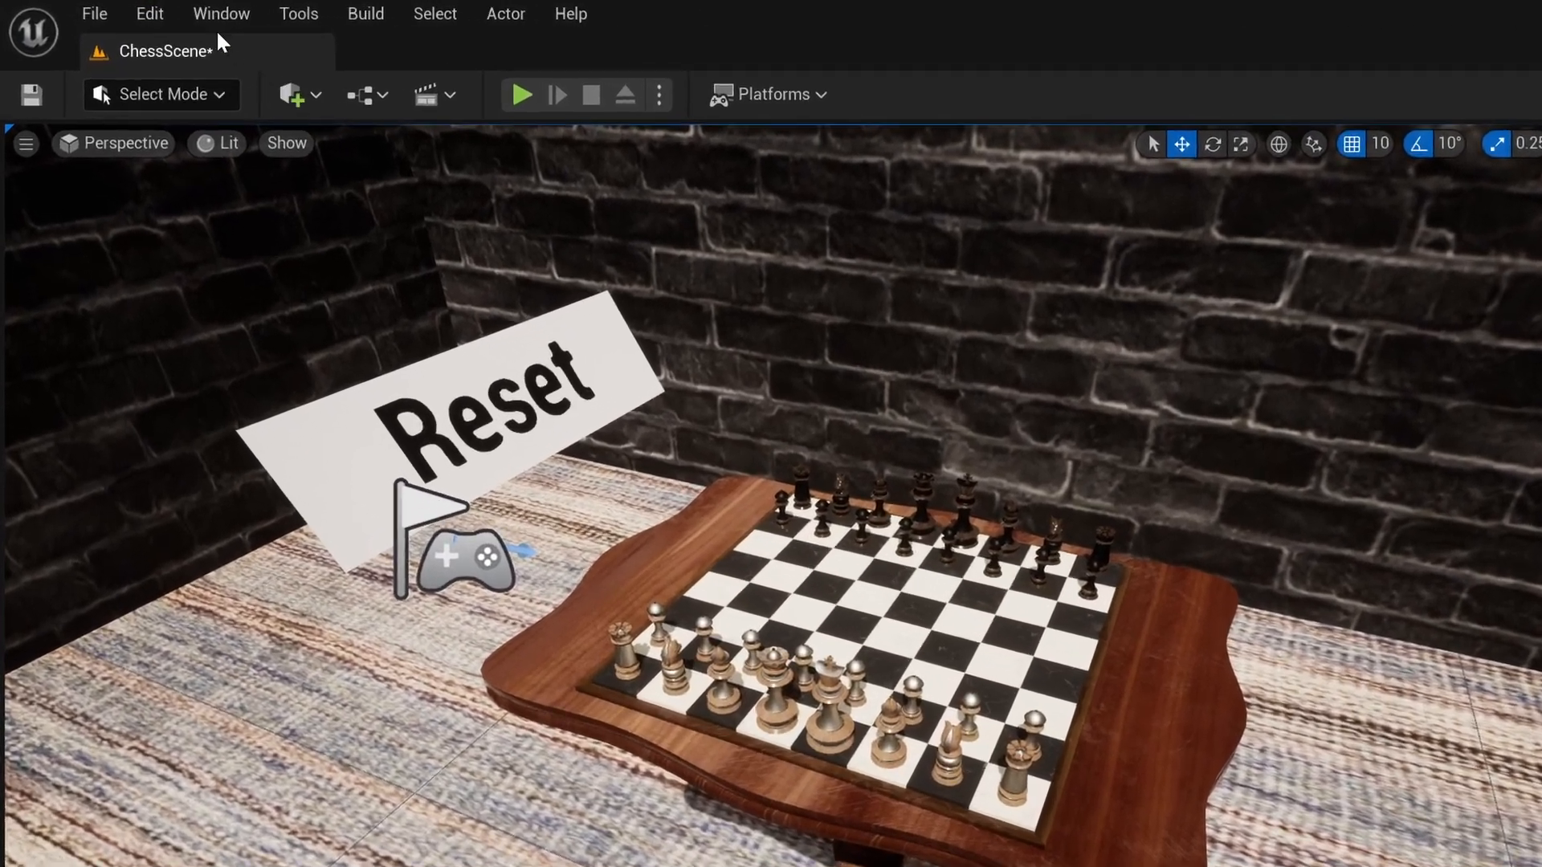
# - Enable the beta Cavrnus plugin via Edit > Plugins, then close the plugin browser
pyautogui.click(113, 10)
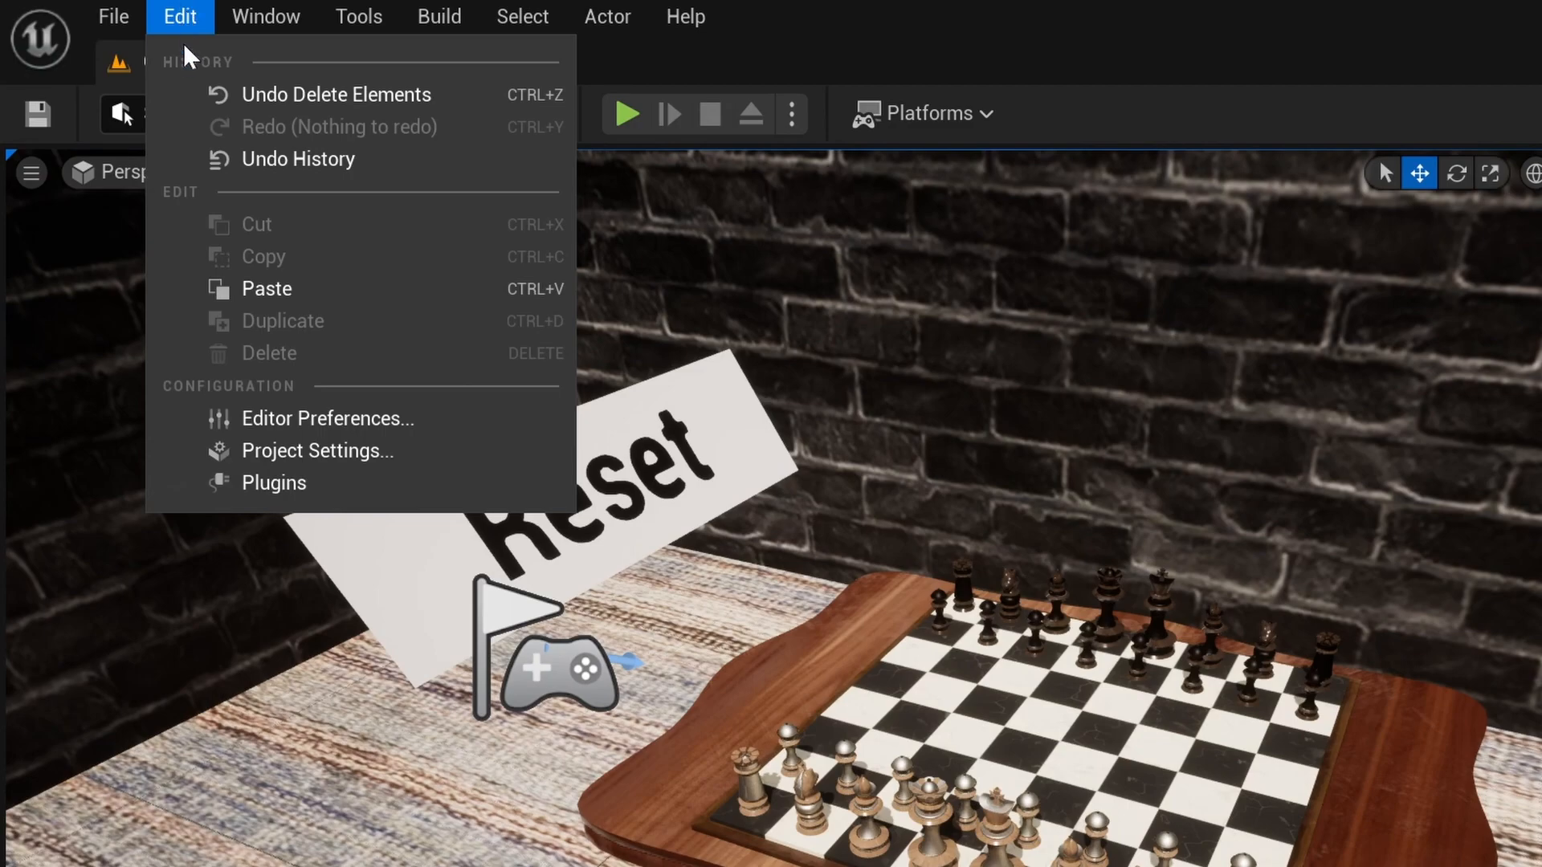
pyautogui.click(215, 483)
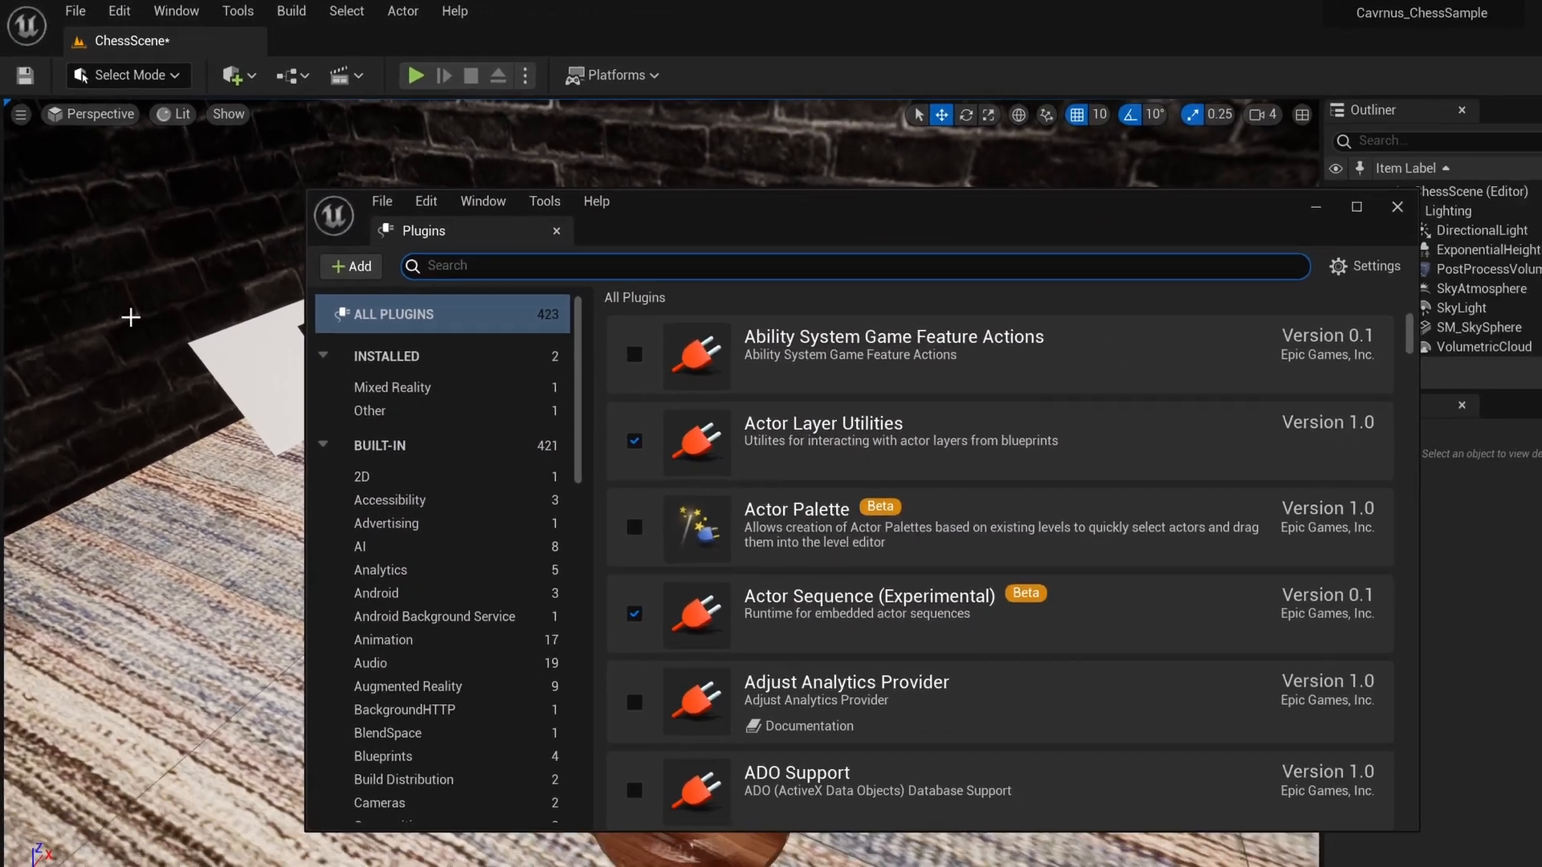
pyautogui.write('cavrnus')
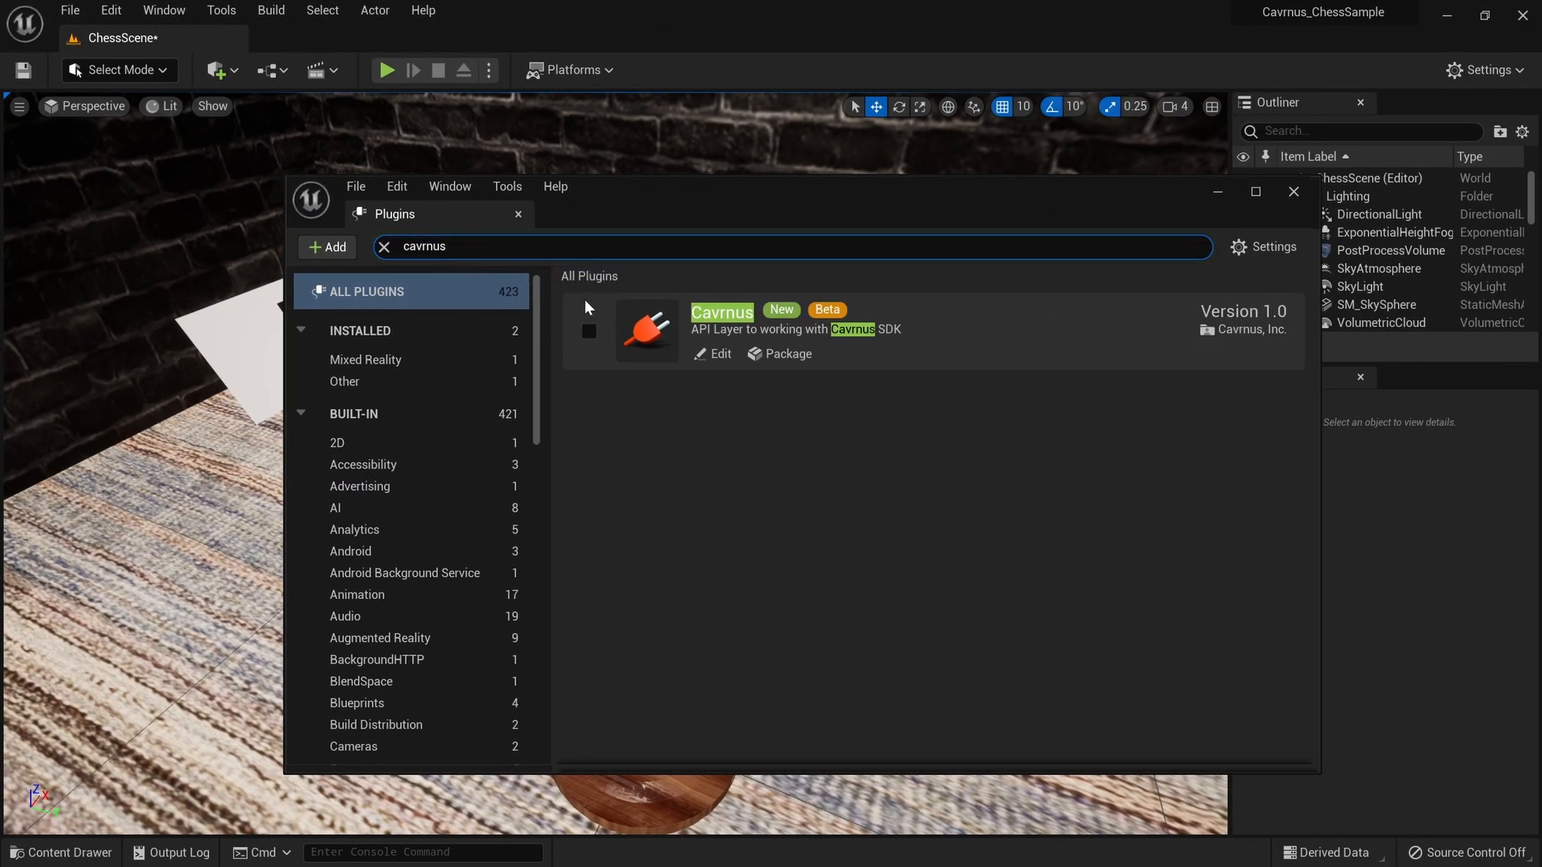
pyautogui.click(588, 333)
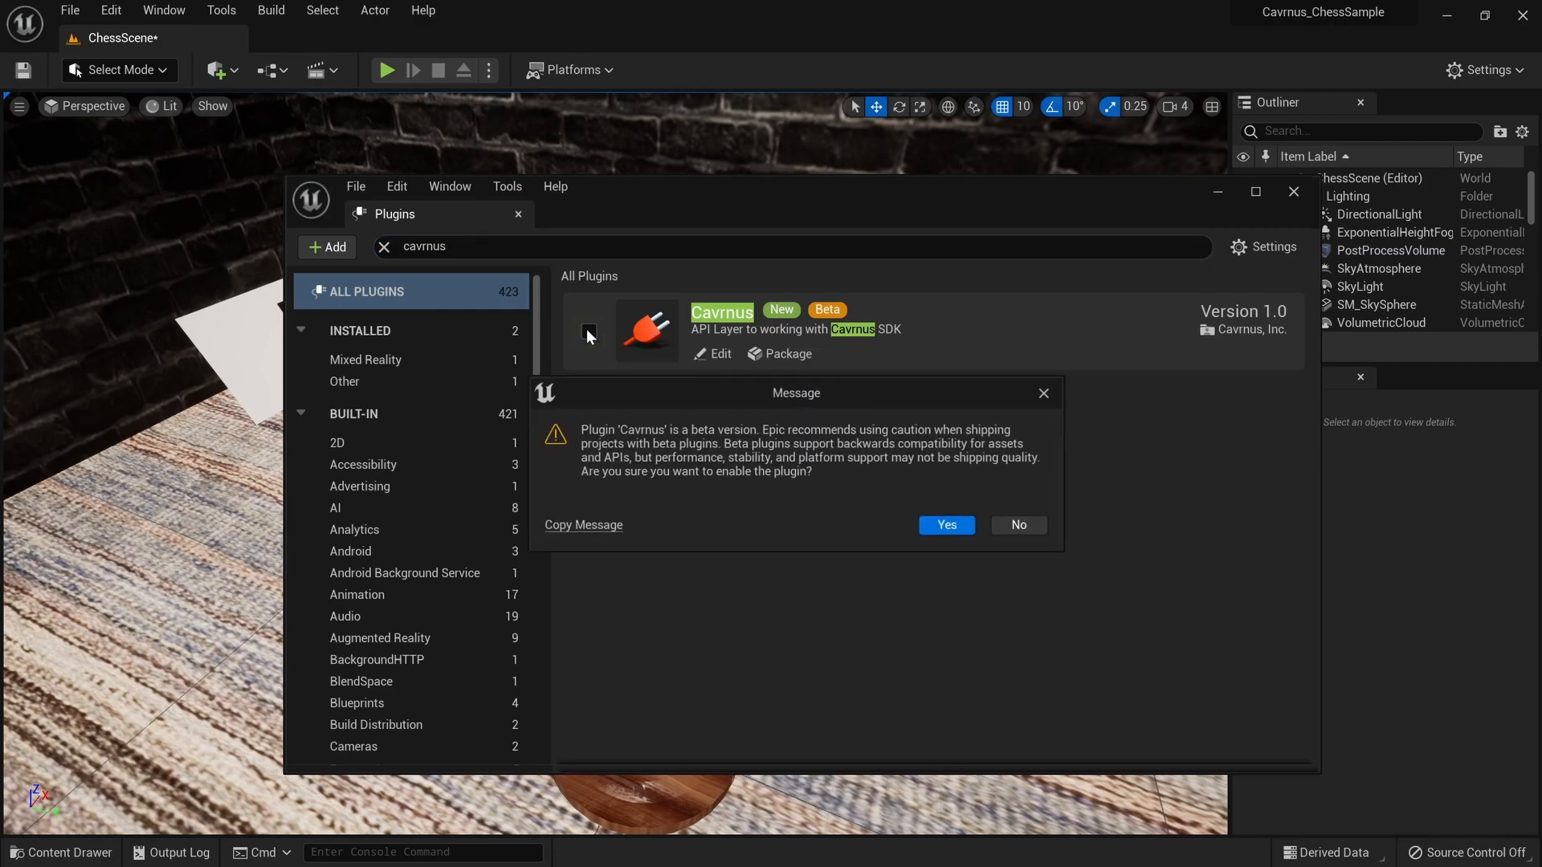
pyautogui.click(947, 526)
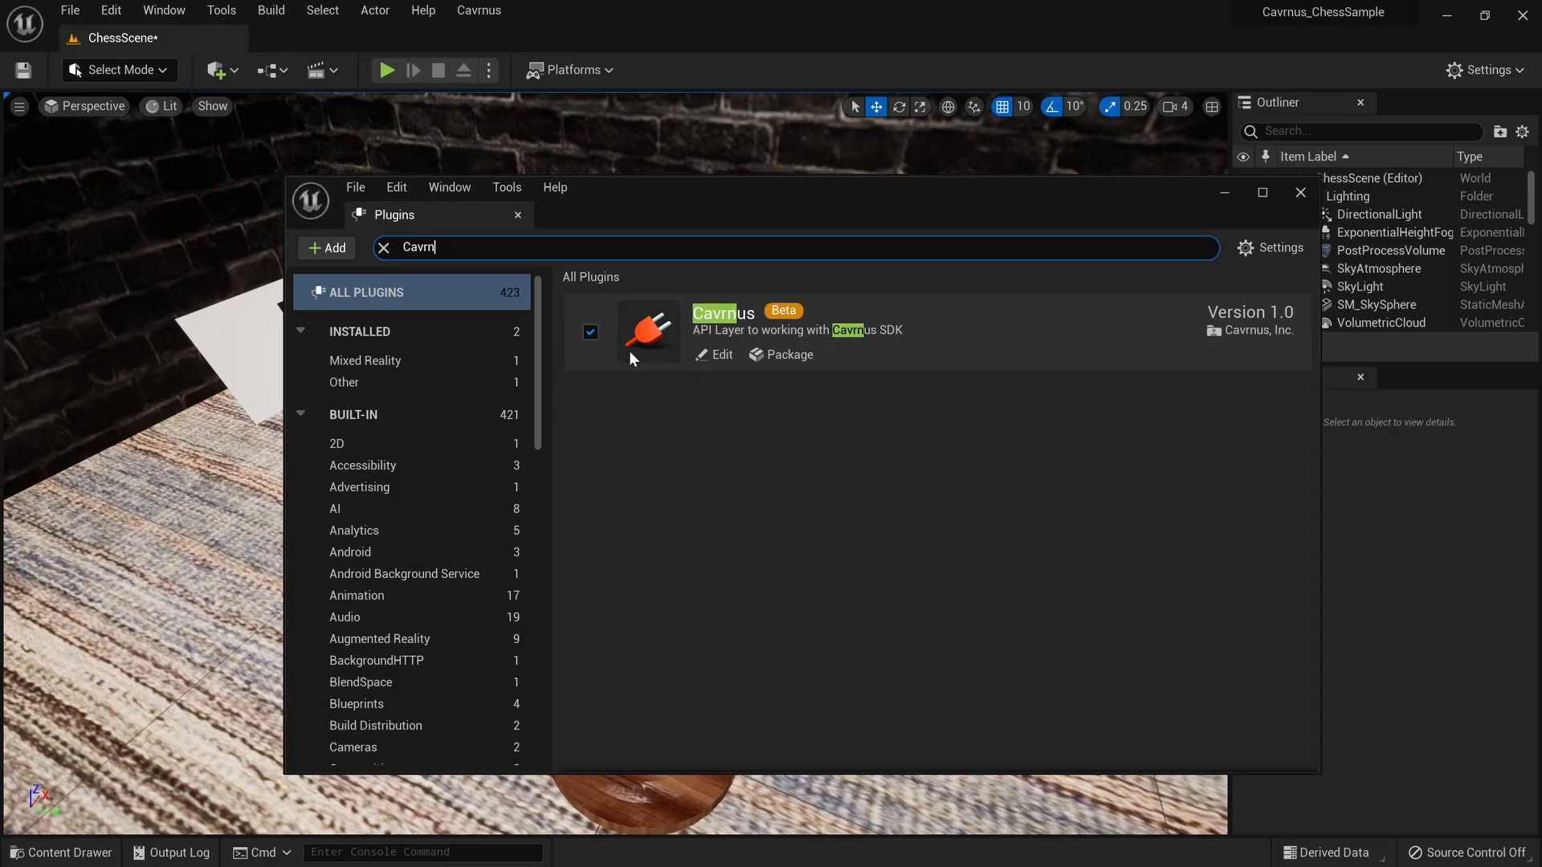
pyautogui.click(1298, 195)
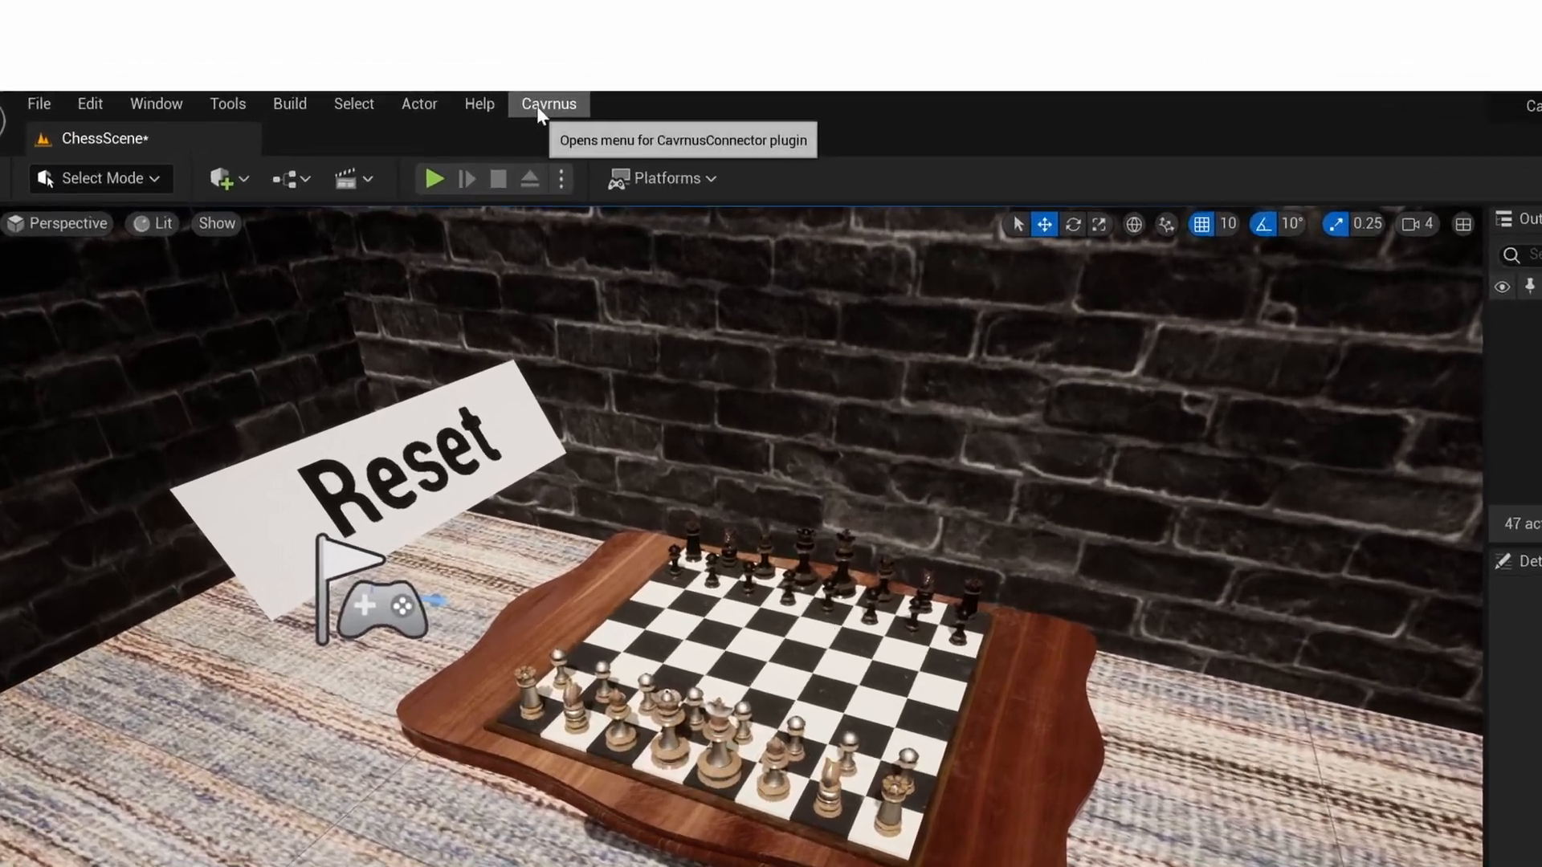
# - Add a CavrnusSpatialConnector to the current level and select it
pyautogui.click(523, 73)
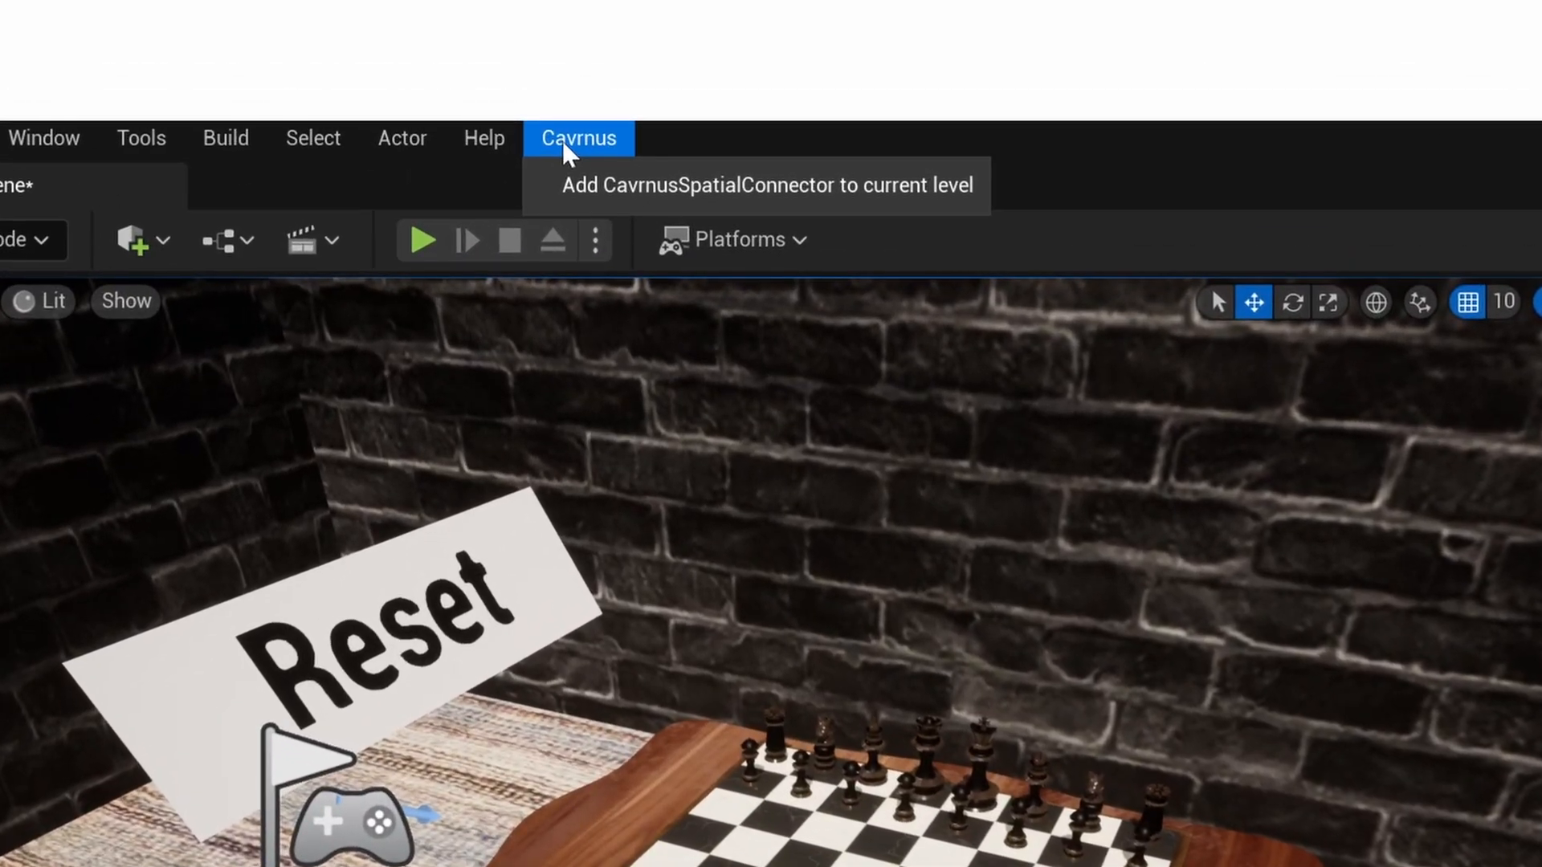
pyautogui.click(547, 185)
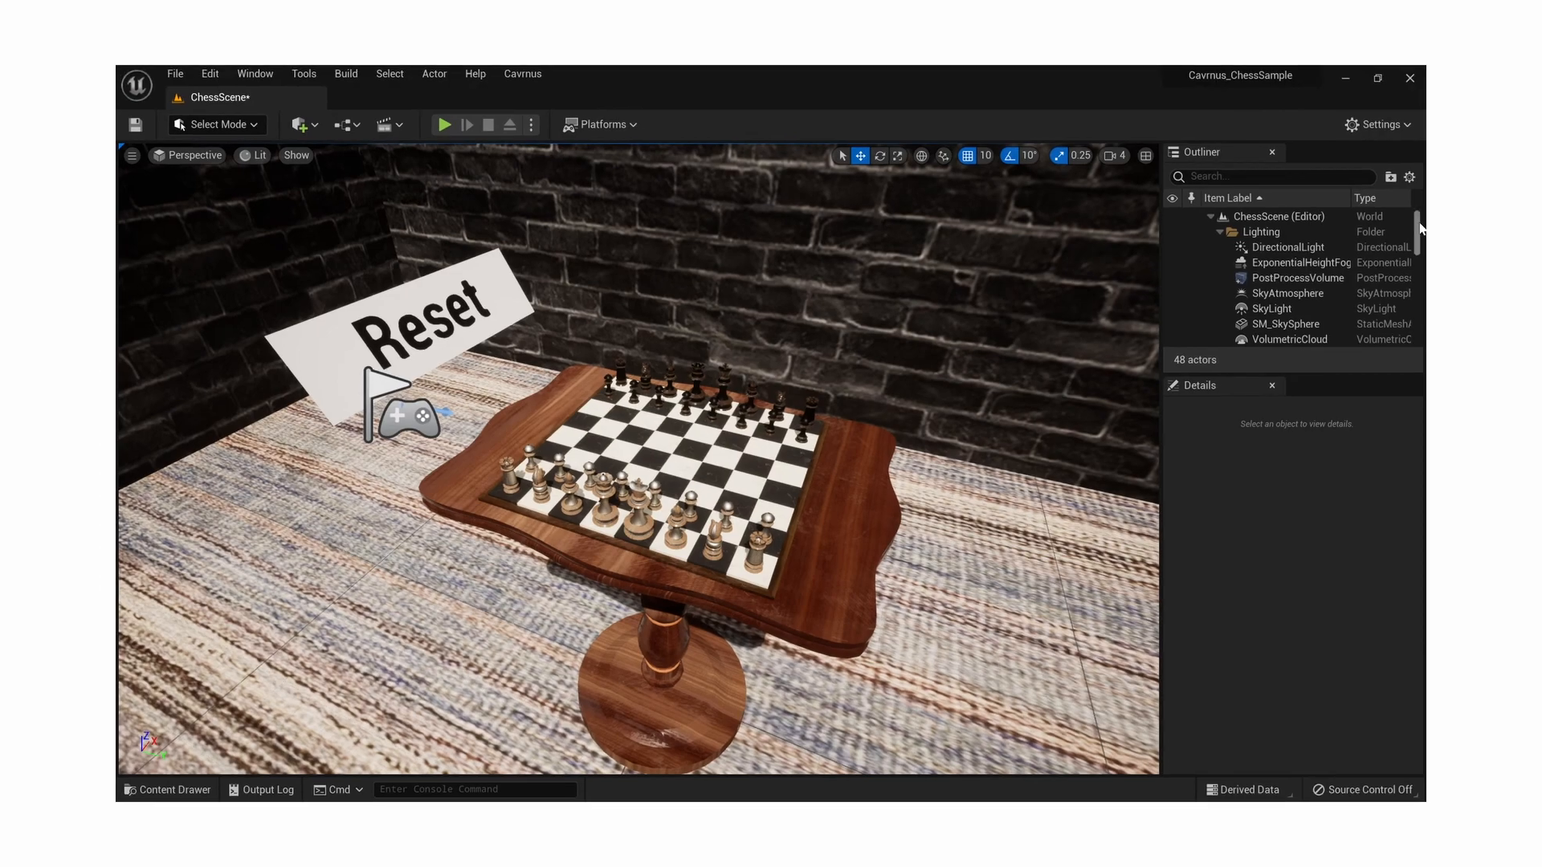
pyautogui.moveTo(1417, 232); pyautogui.dragTo(1407, 334)
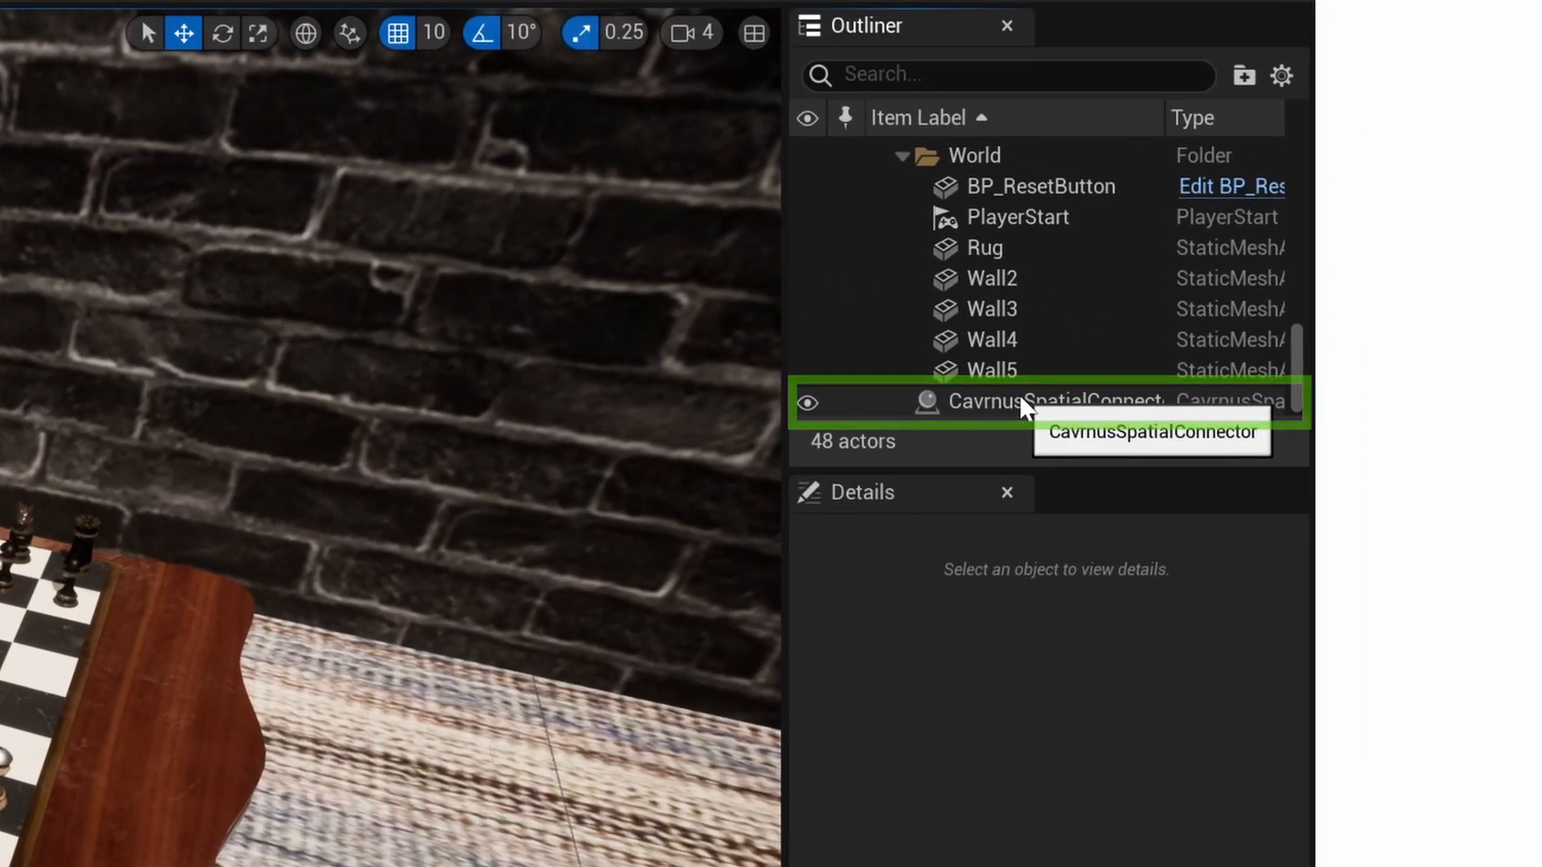
pyautogui.click(1020, 405)
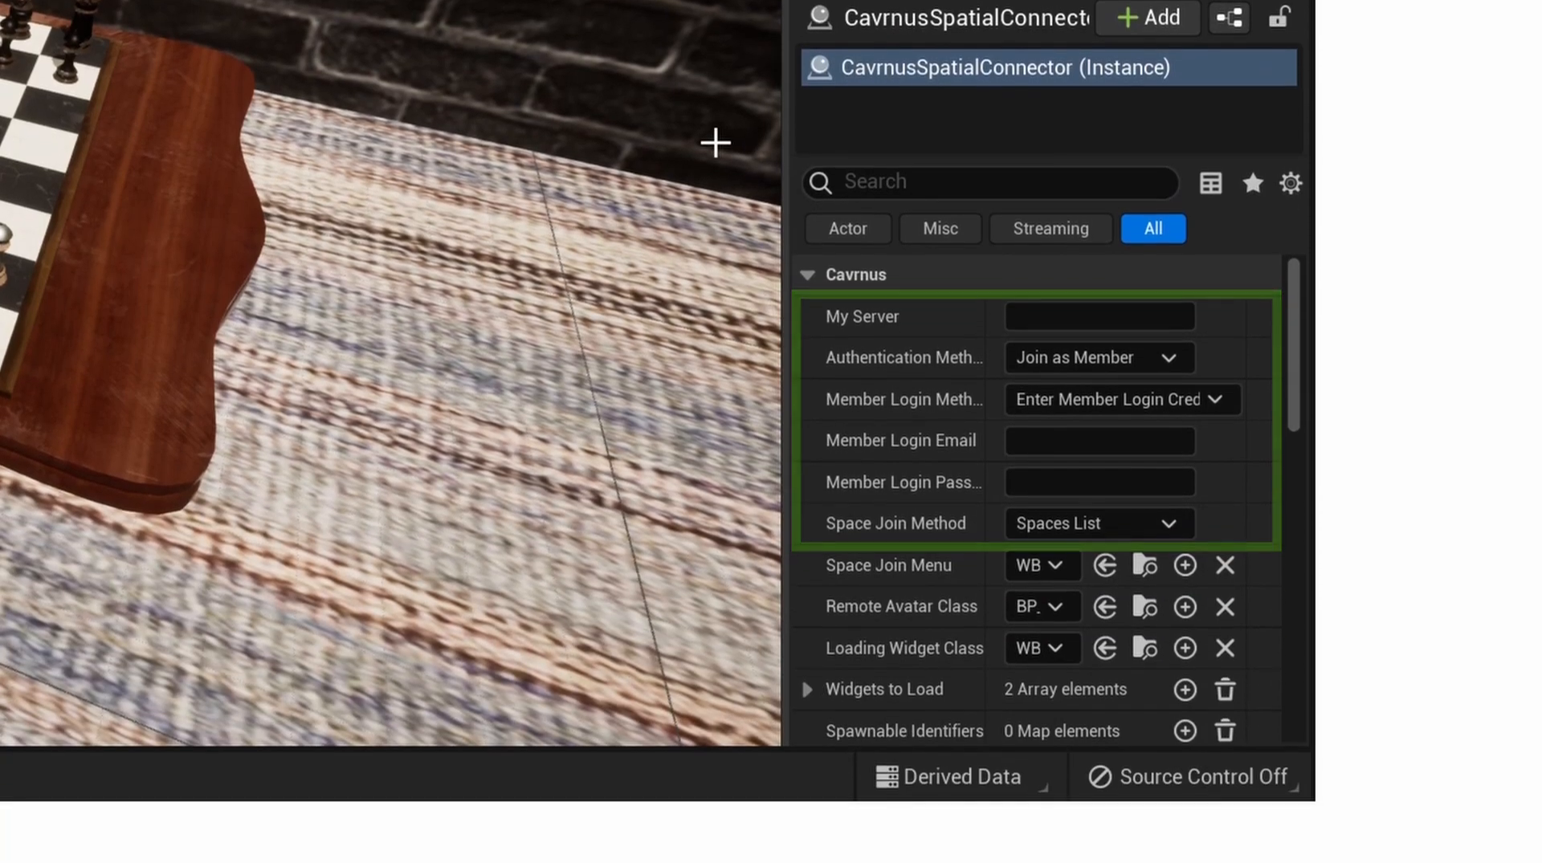
# - Set the connector's My Server to cavrnus.cavrn.us and keep Join as Member authentication
pyautogui.click(1100, 317)
pyautogui.write('cavrnus.cavrn.us')
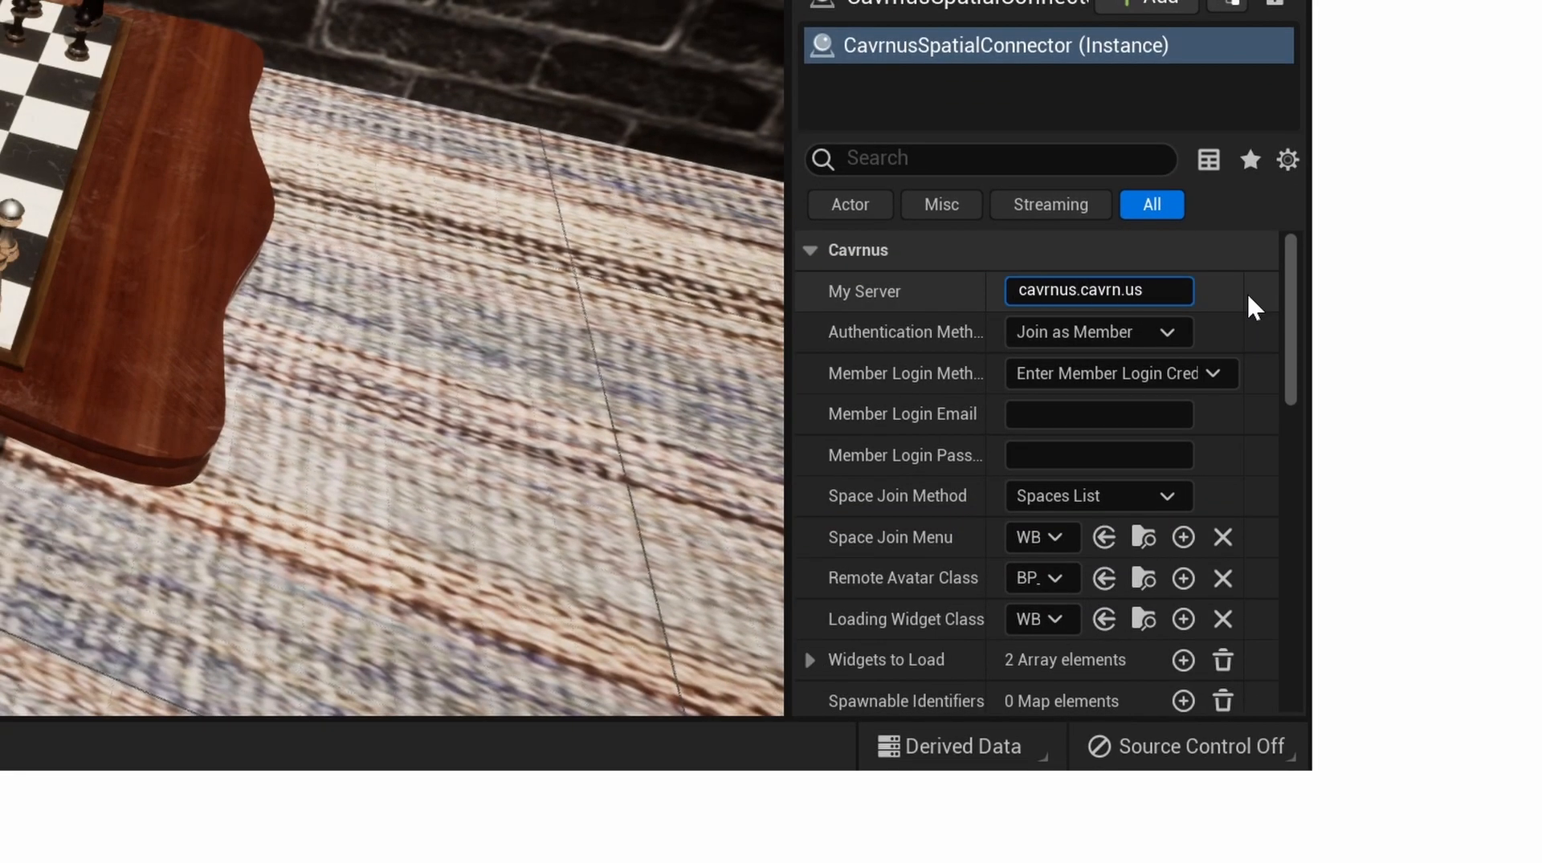
pyautogui.click(1167, 333)
pyautogui.click(1148, 392)
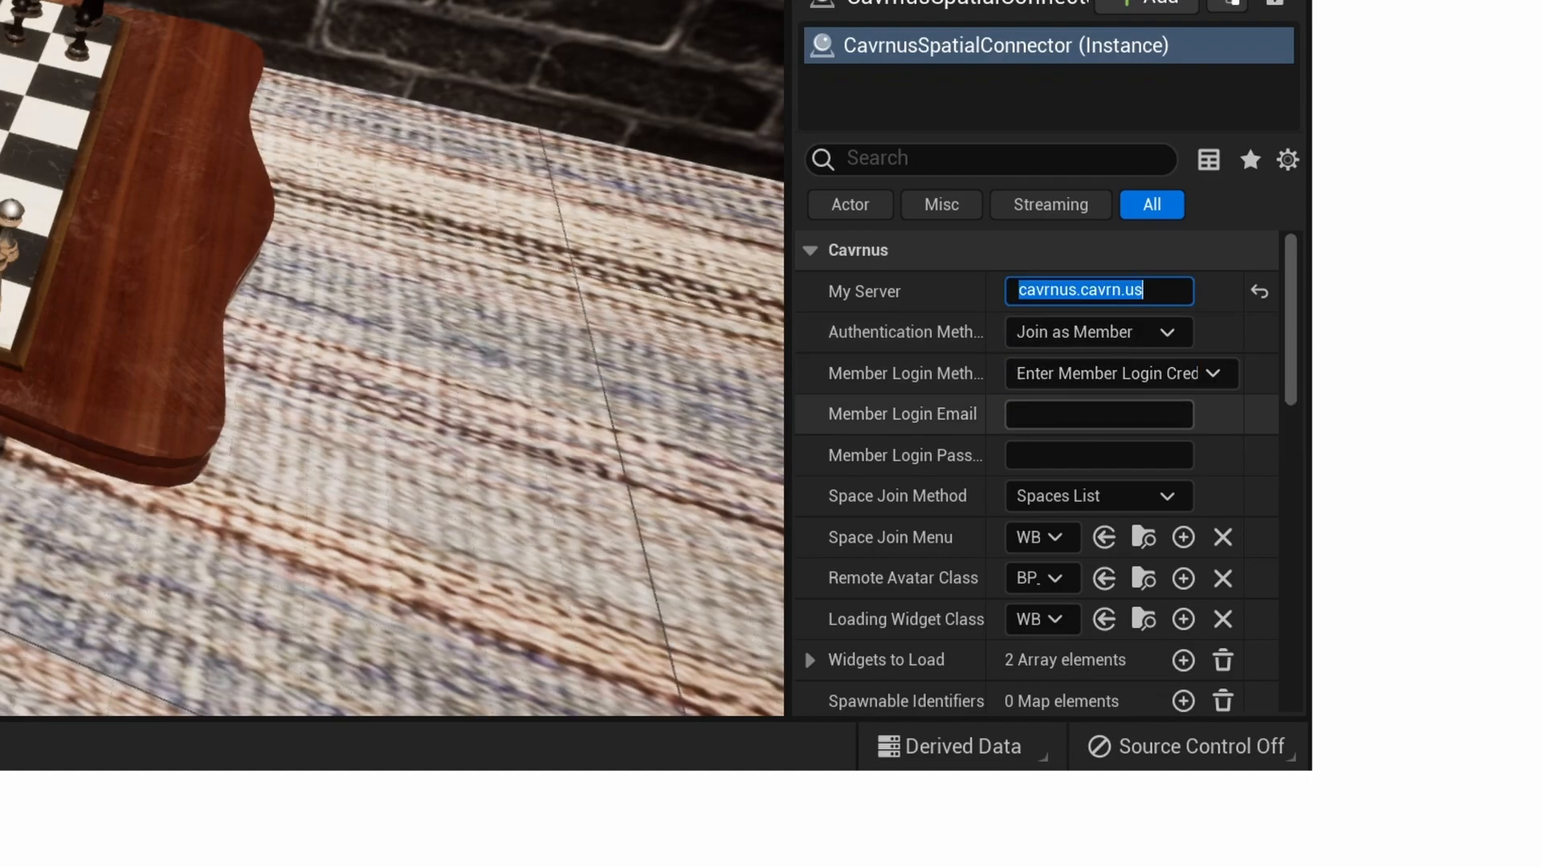
pyautogui.click(1100, 415)
# - Enter the member login email and password, and set Space Join Method to Enter Space Id
pyautogui.write('demo')
pyautogui.click(1099, 455)
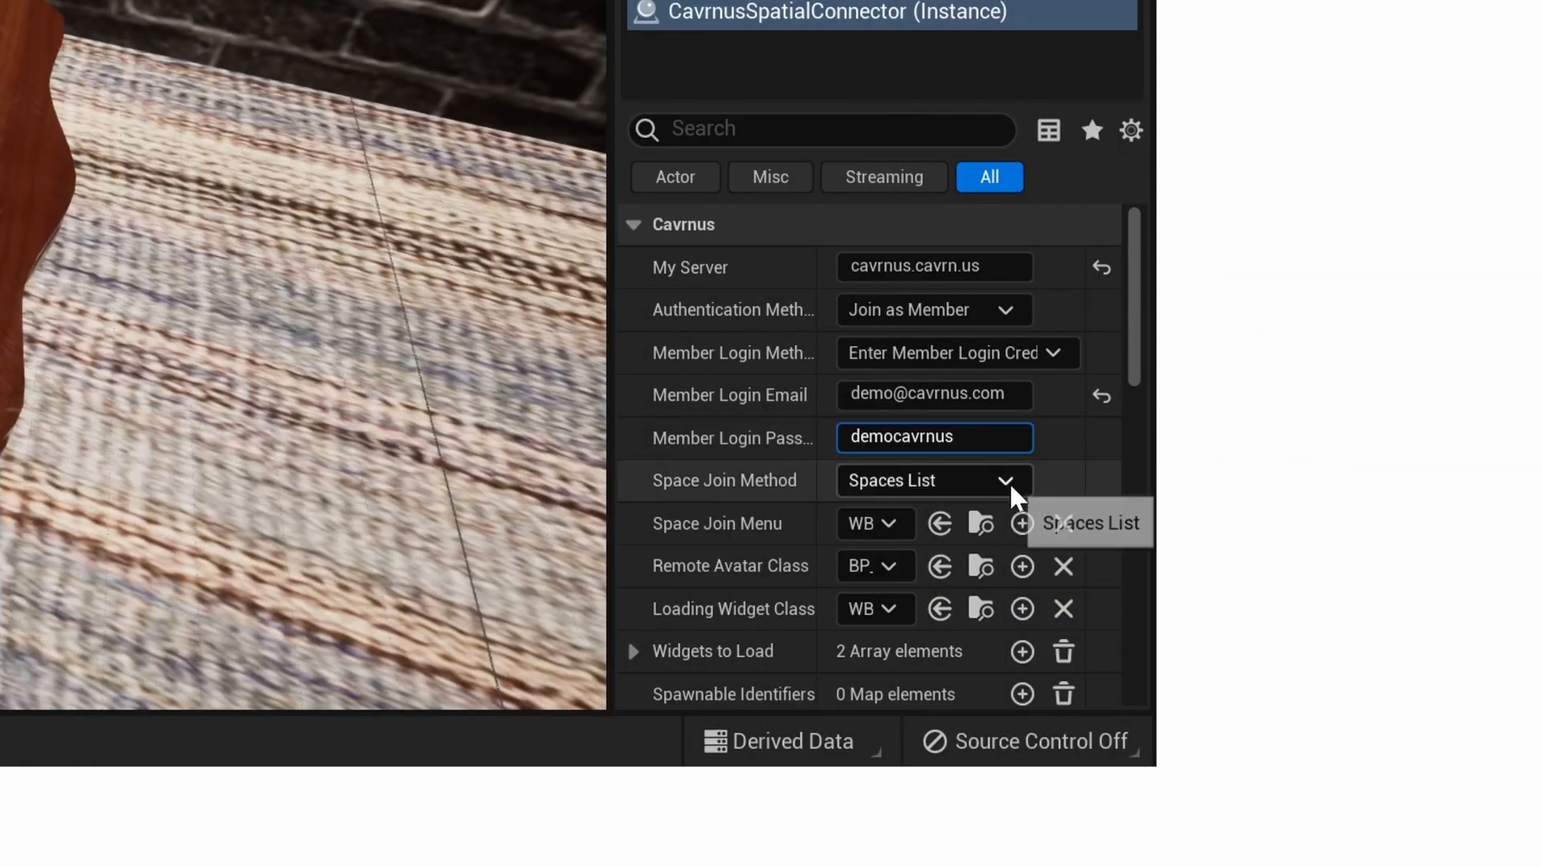
pyautogui.click(1009, 485)
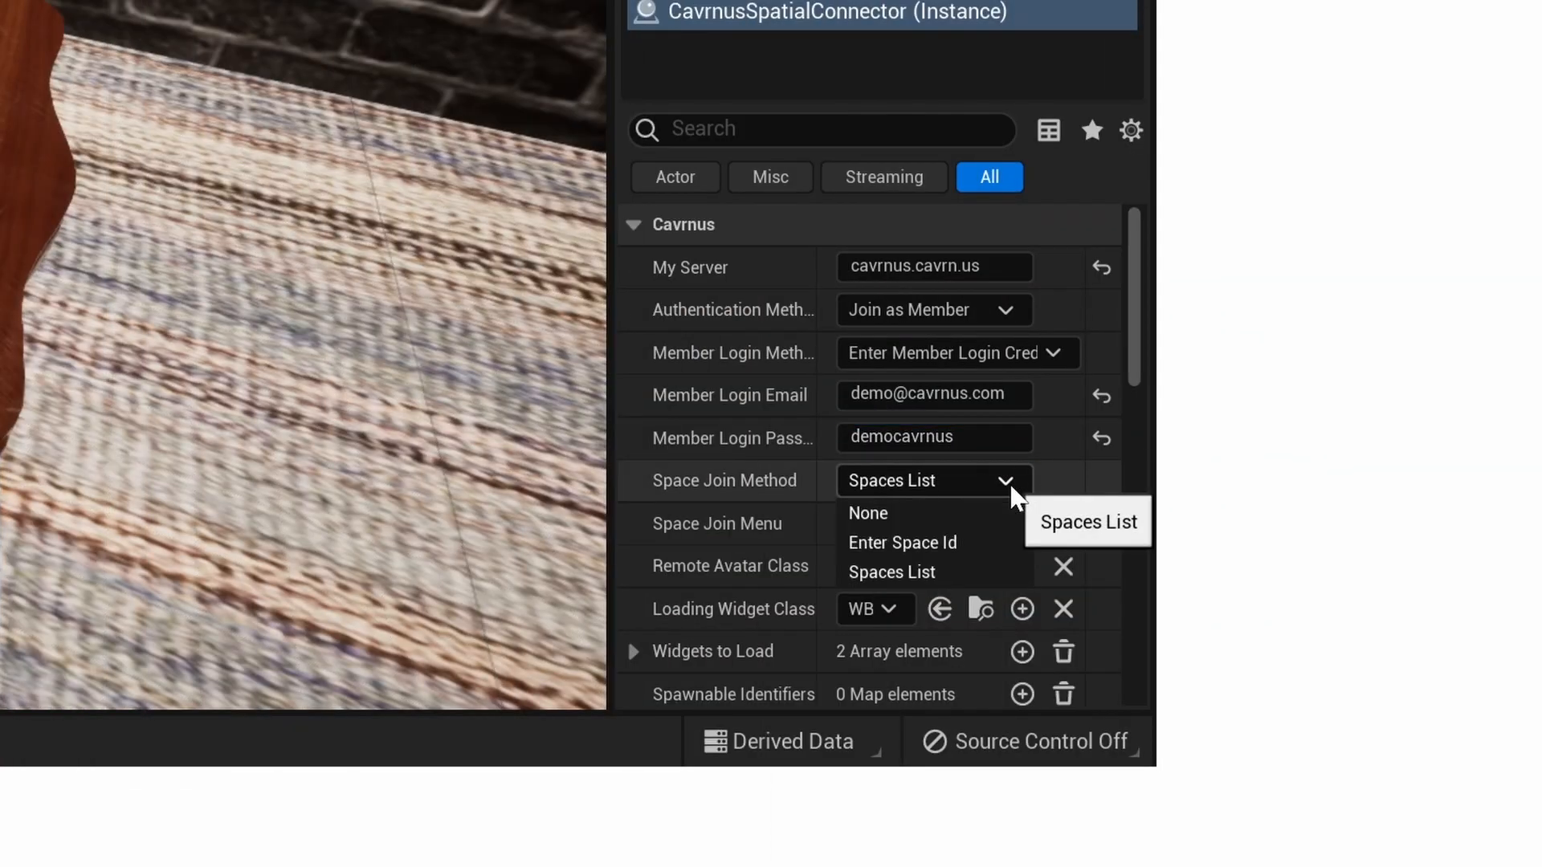
pyautogui.click(972, 543)
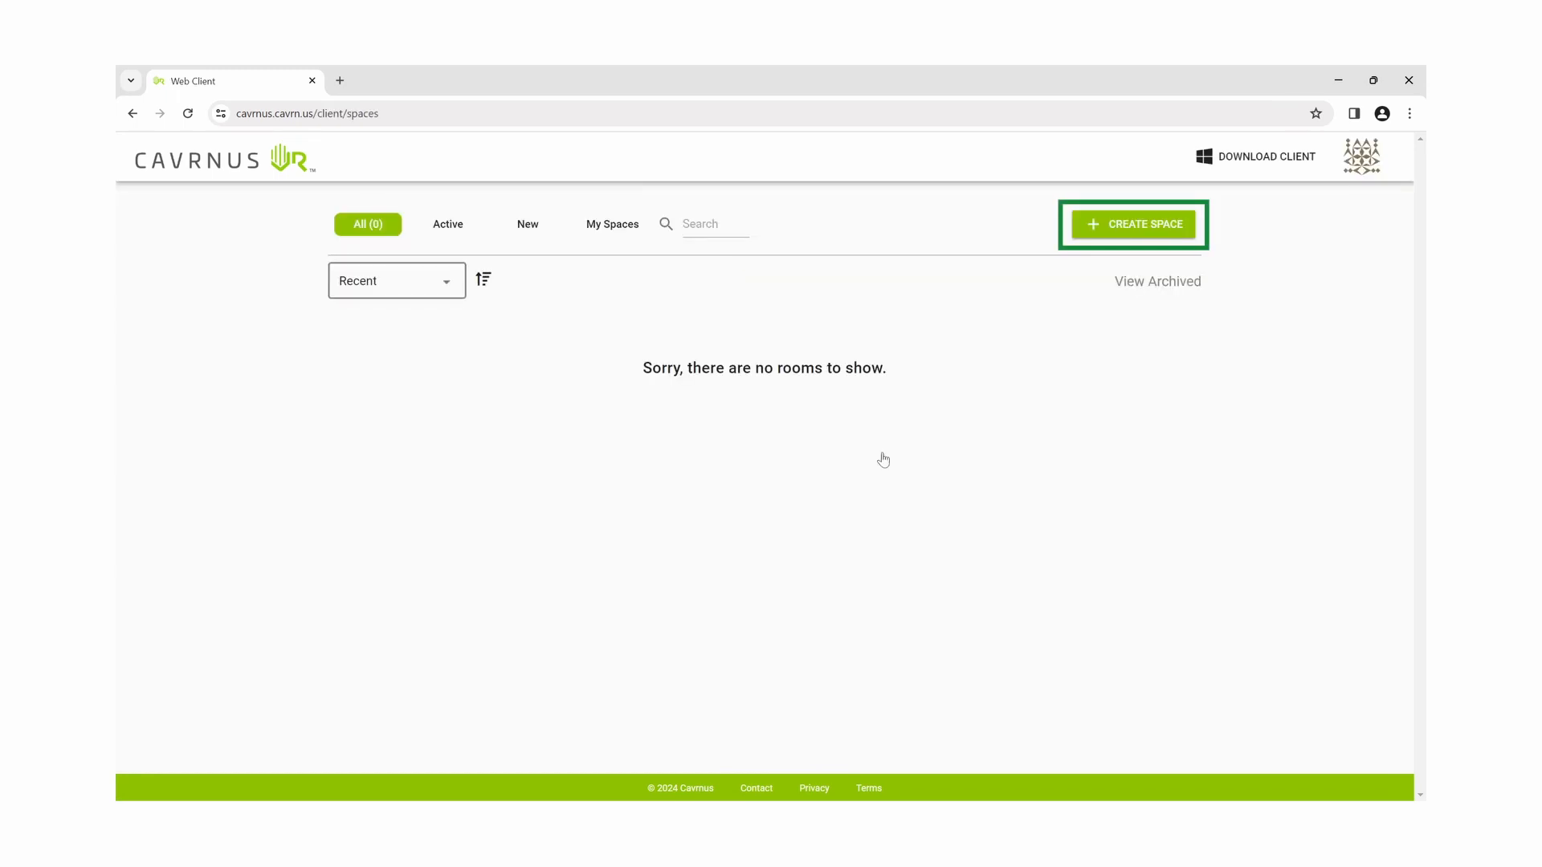
# - Create a new space named Chess Demo from the Empty Space template
pyautogui.click(1120, 235)
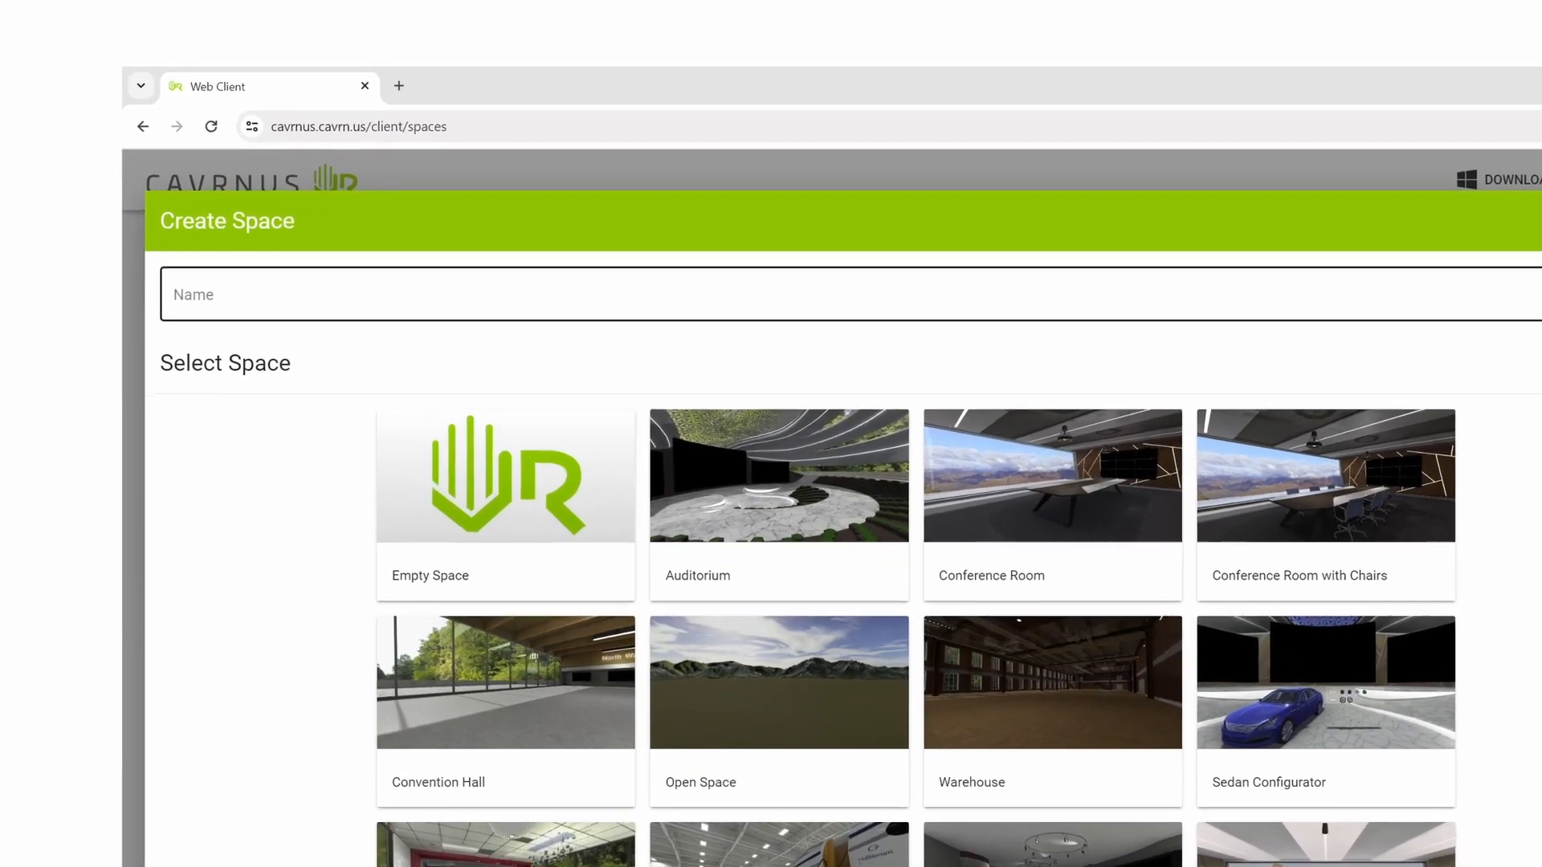
pyautogui.click(643, 250)
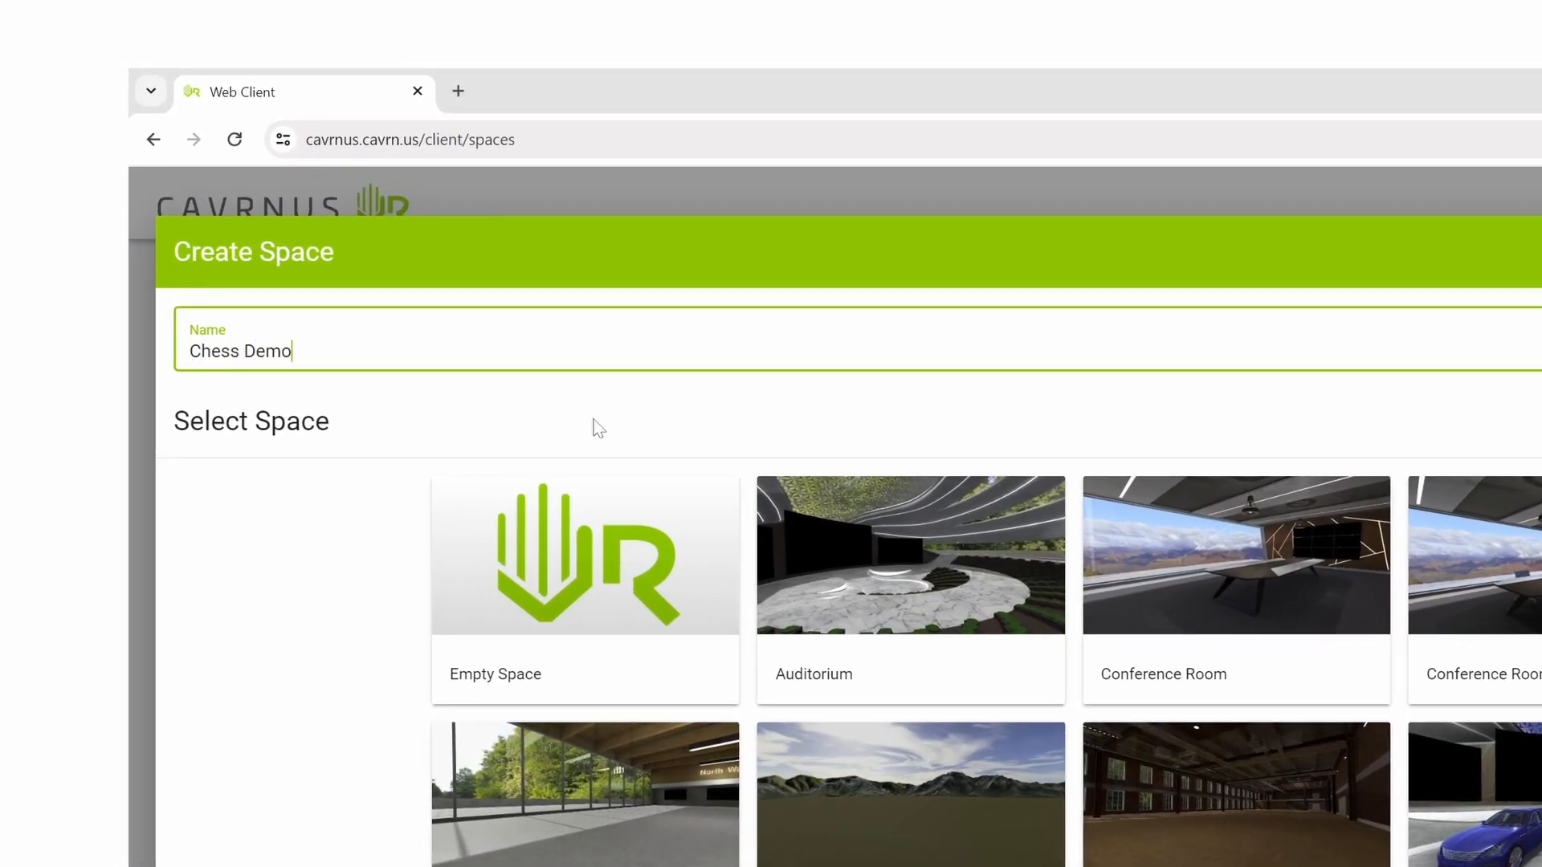
pyautogui.click(567, 575)
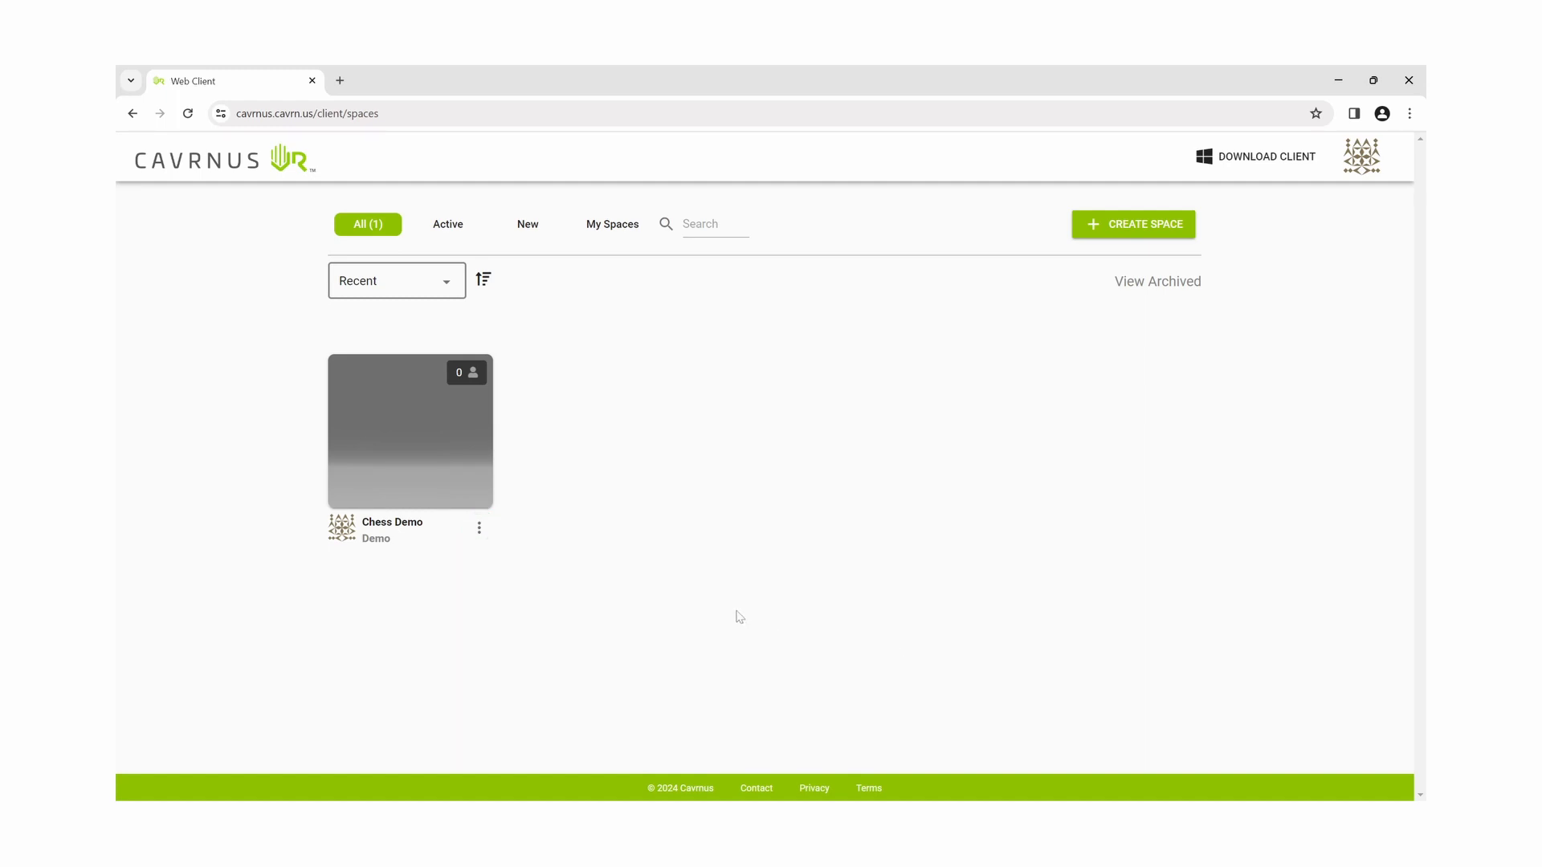
# - Invite a member to Chess Demo with the Explorer role, then copy the space ID
pyautogui.click(479, 528)
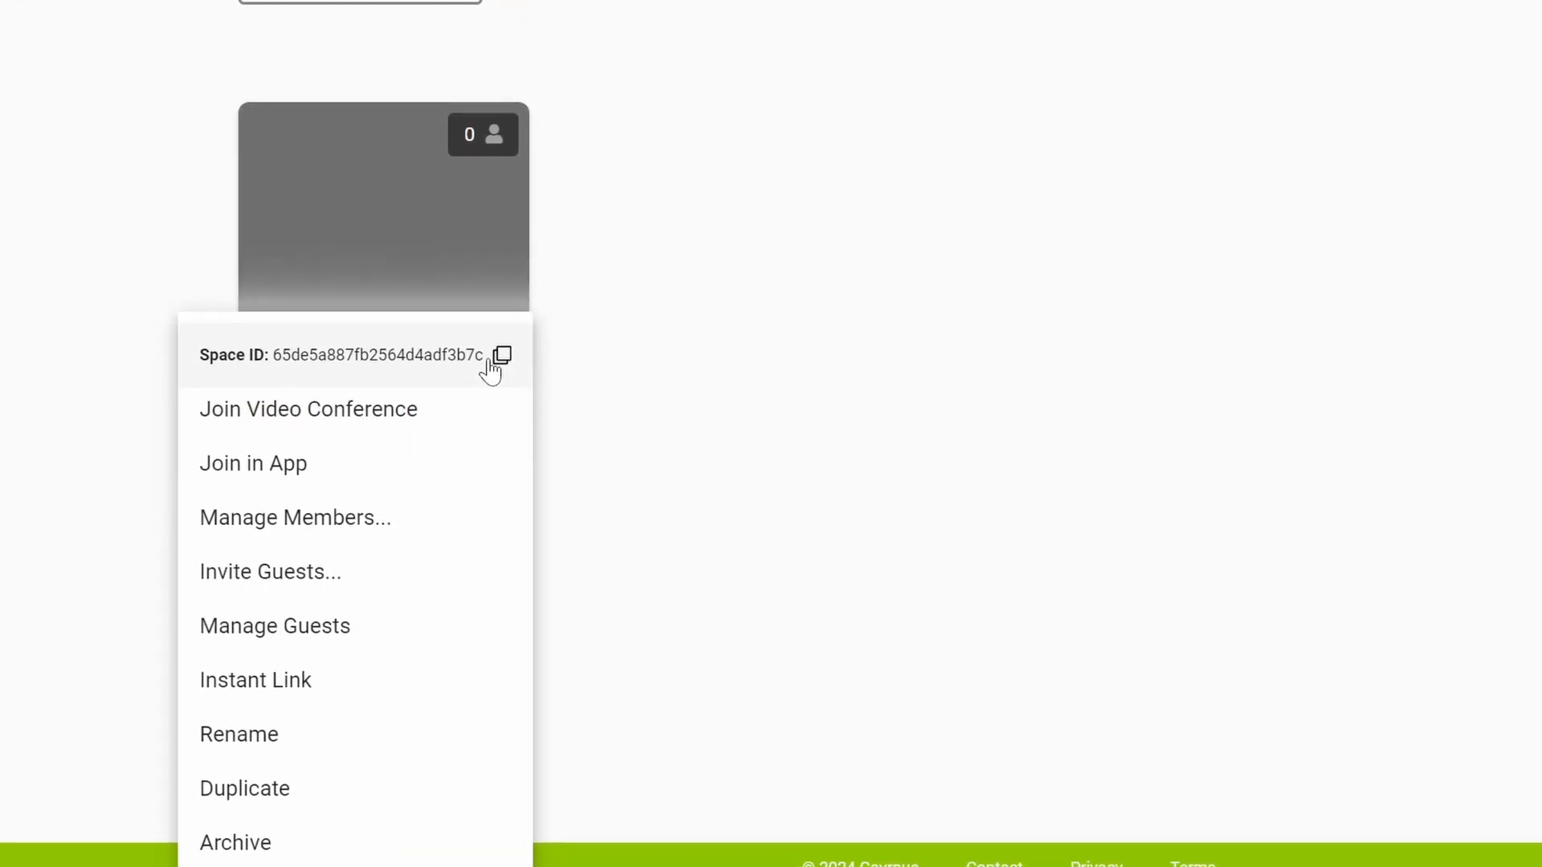
pyautogui.click(466, 505)
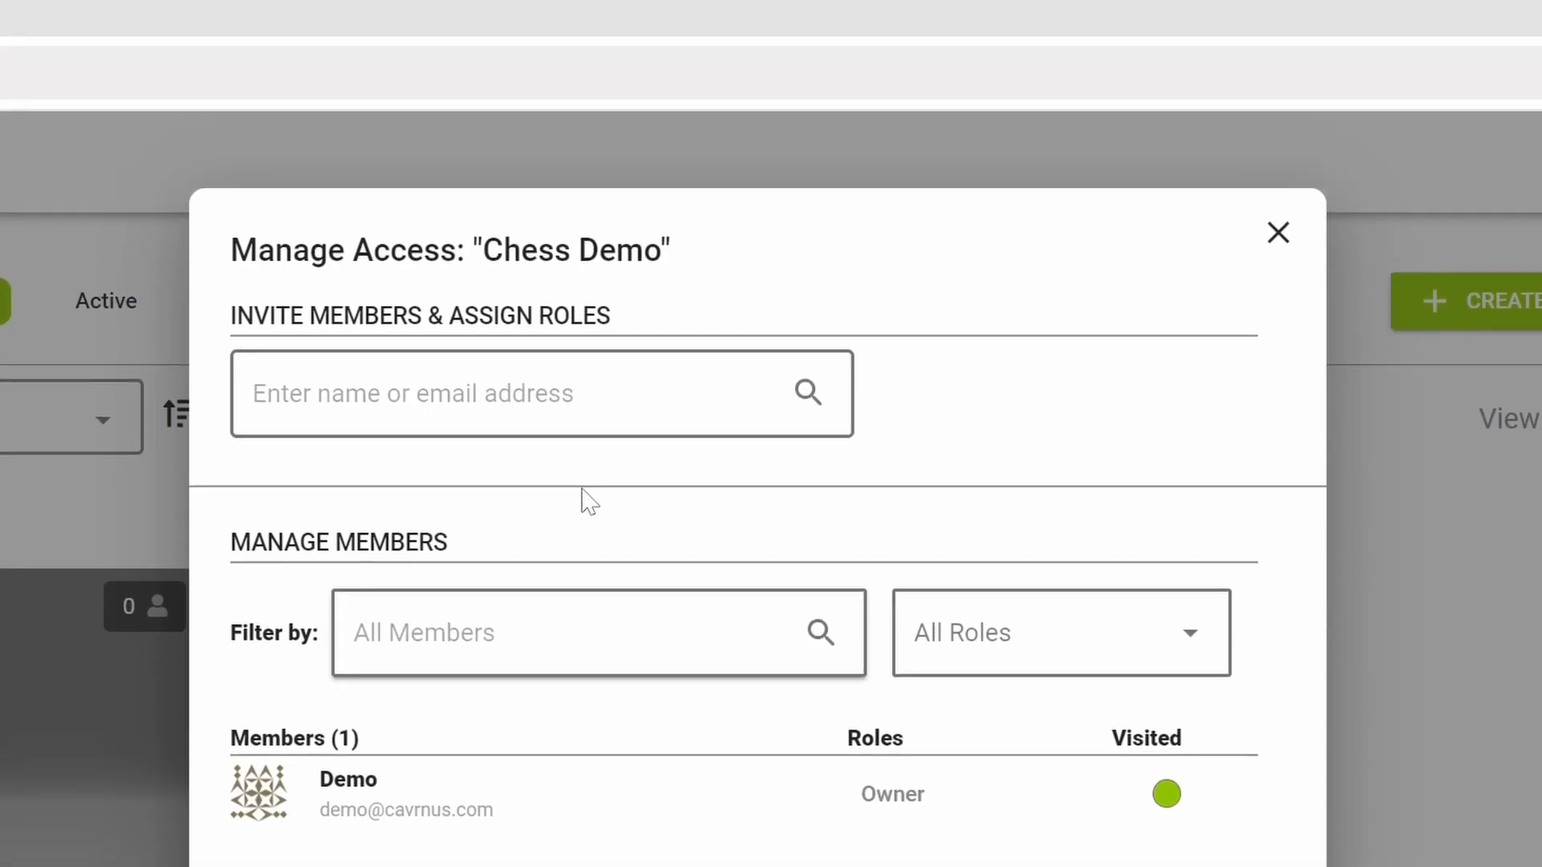
pyautogui.click(650, 270)
pyautogui.write('anthon')
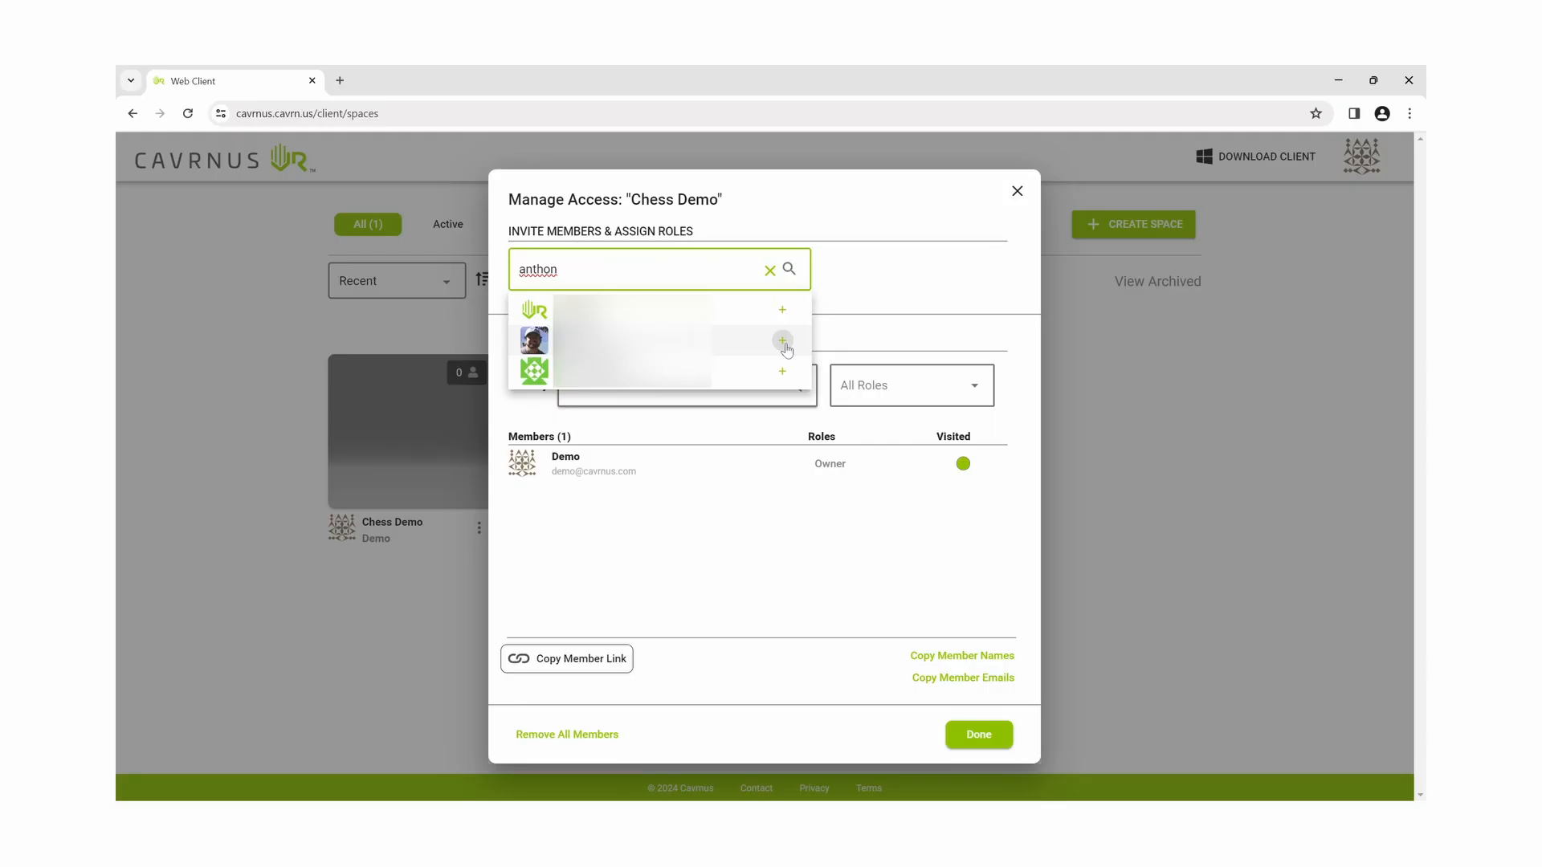
pyautogui.click(782, 342)
pyautogui.click(849, 445)
pyautogui.click(856, 565)
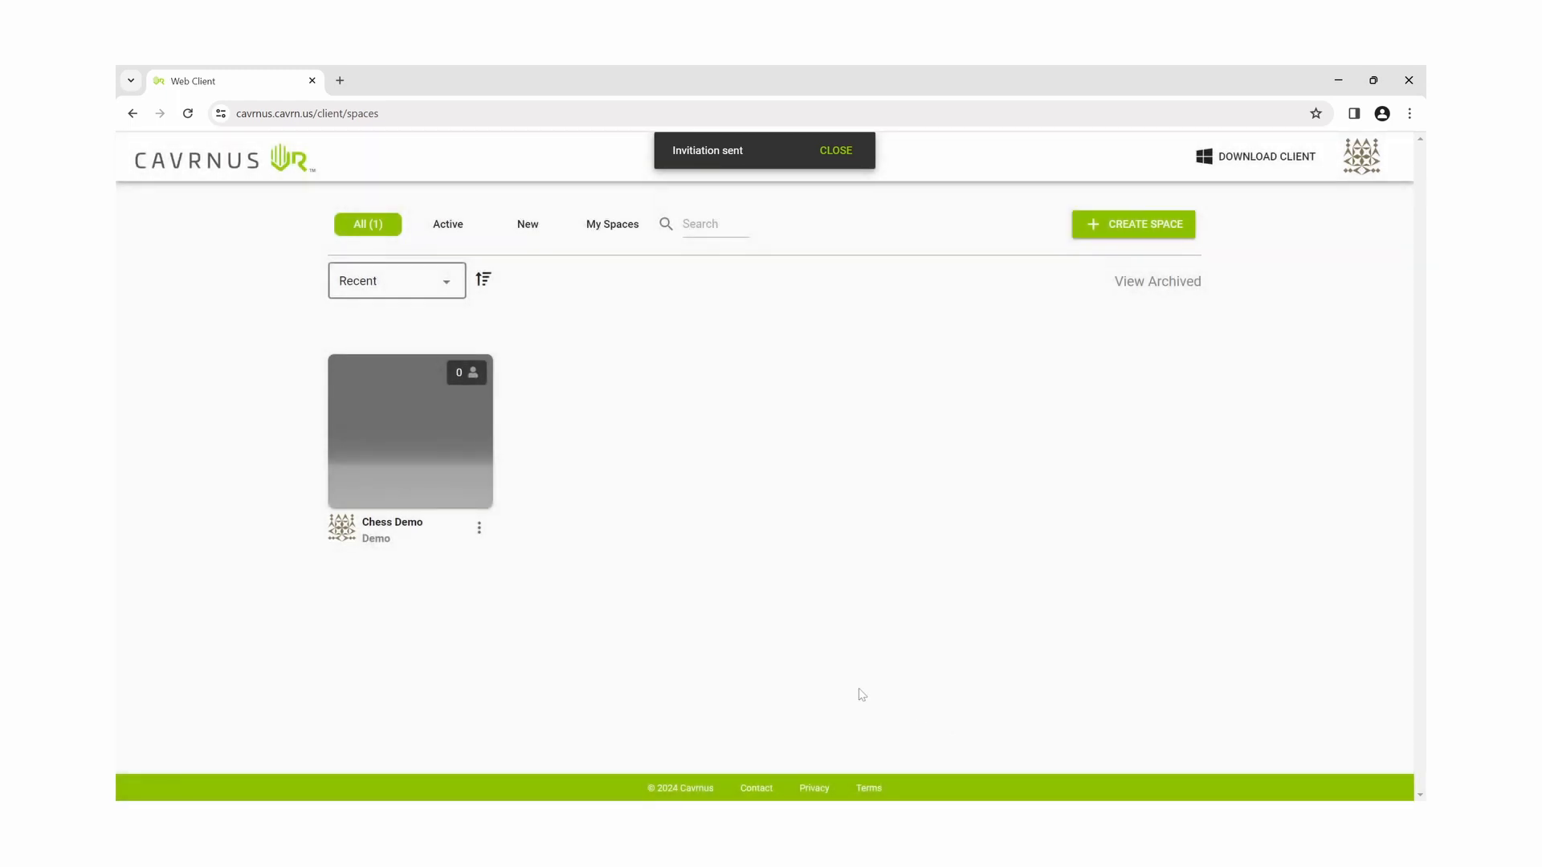
pyautogui.click(505, 505)
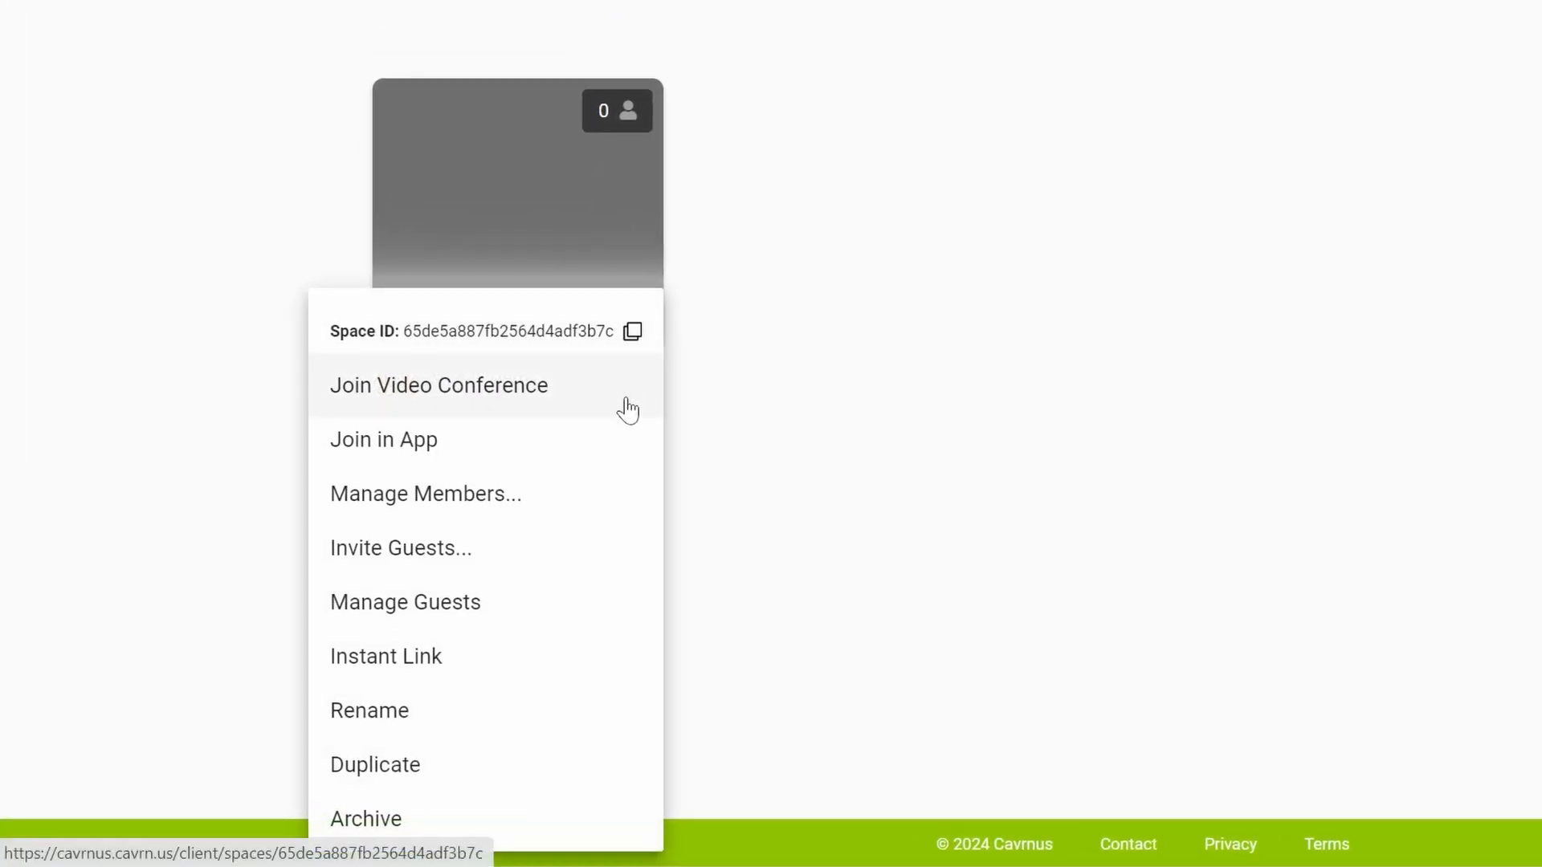
pyautogui.click(633, 337)
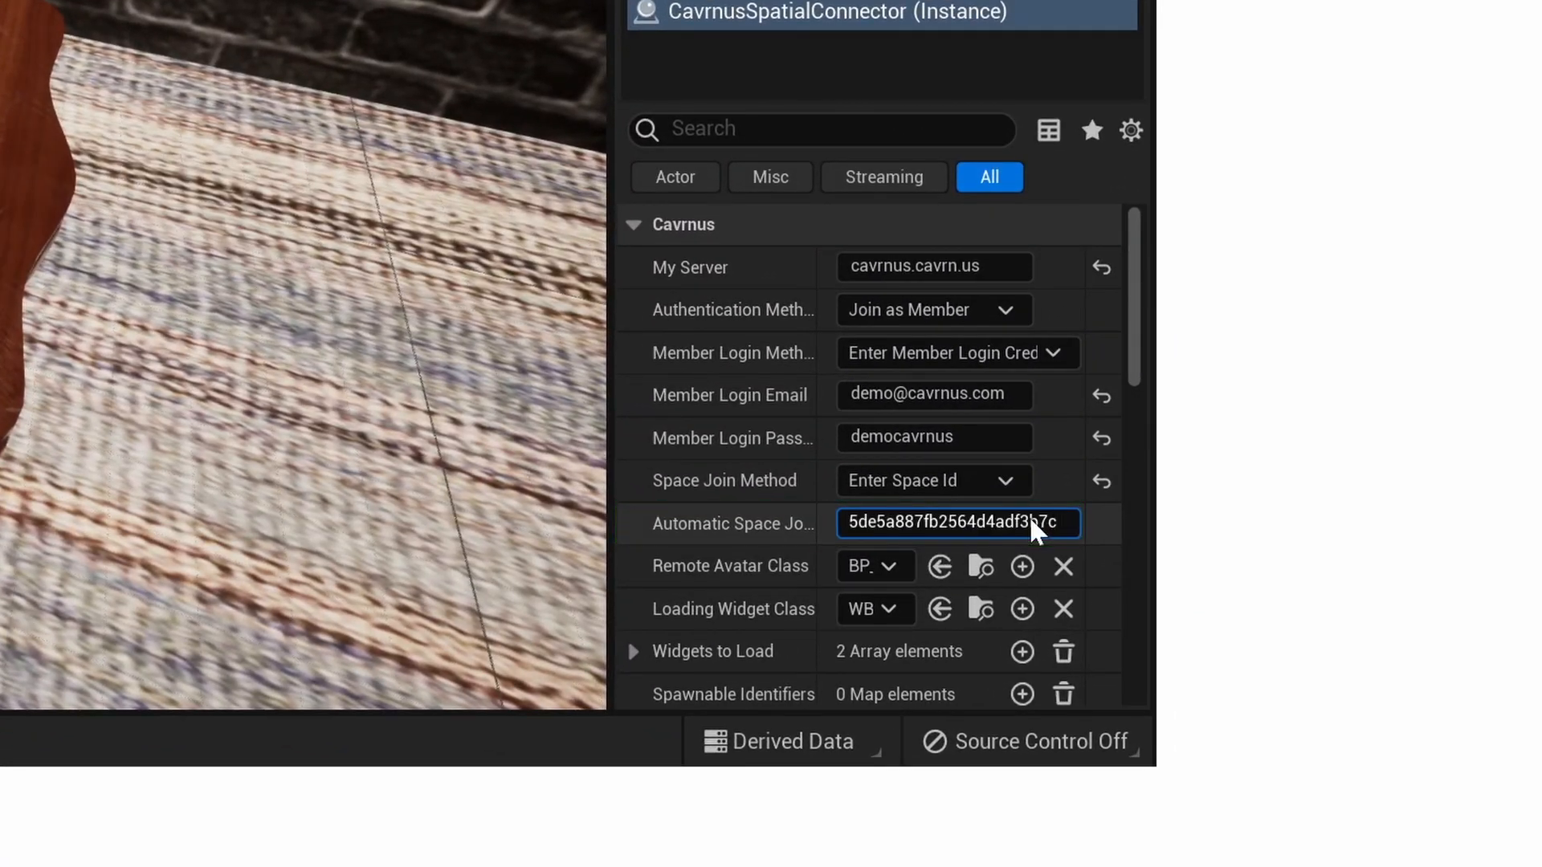
# - Commit the pasted space ID, play the level, and advance a white pawn two squares
pyautogui.click(1131, 349)
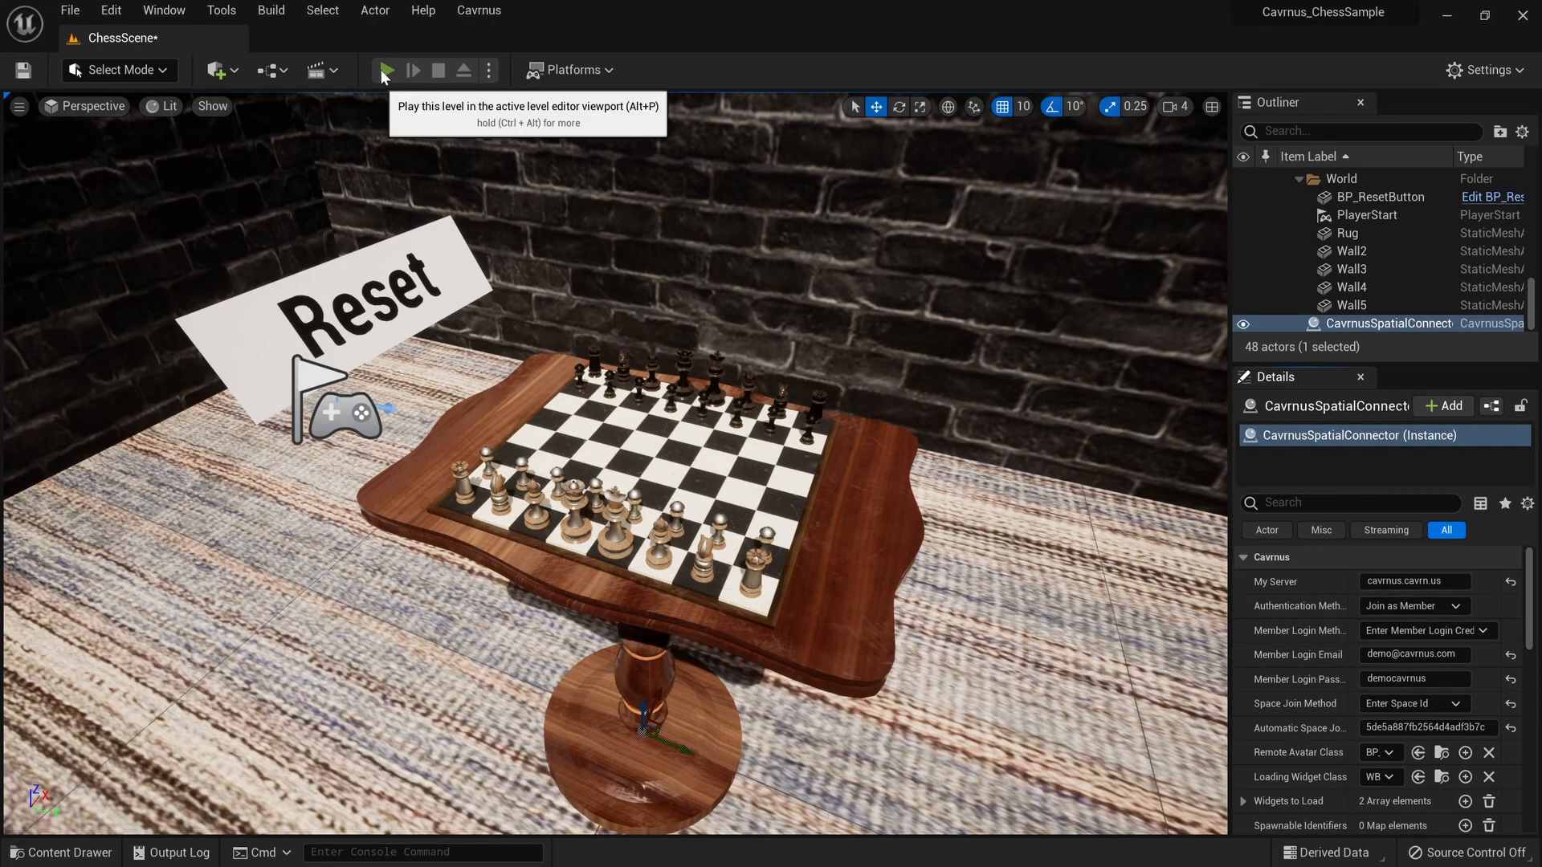
pyautogui.click(384, 71)
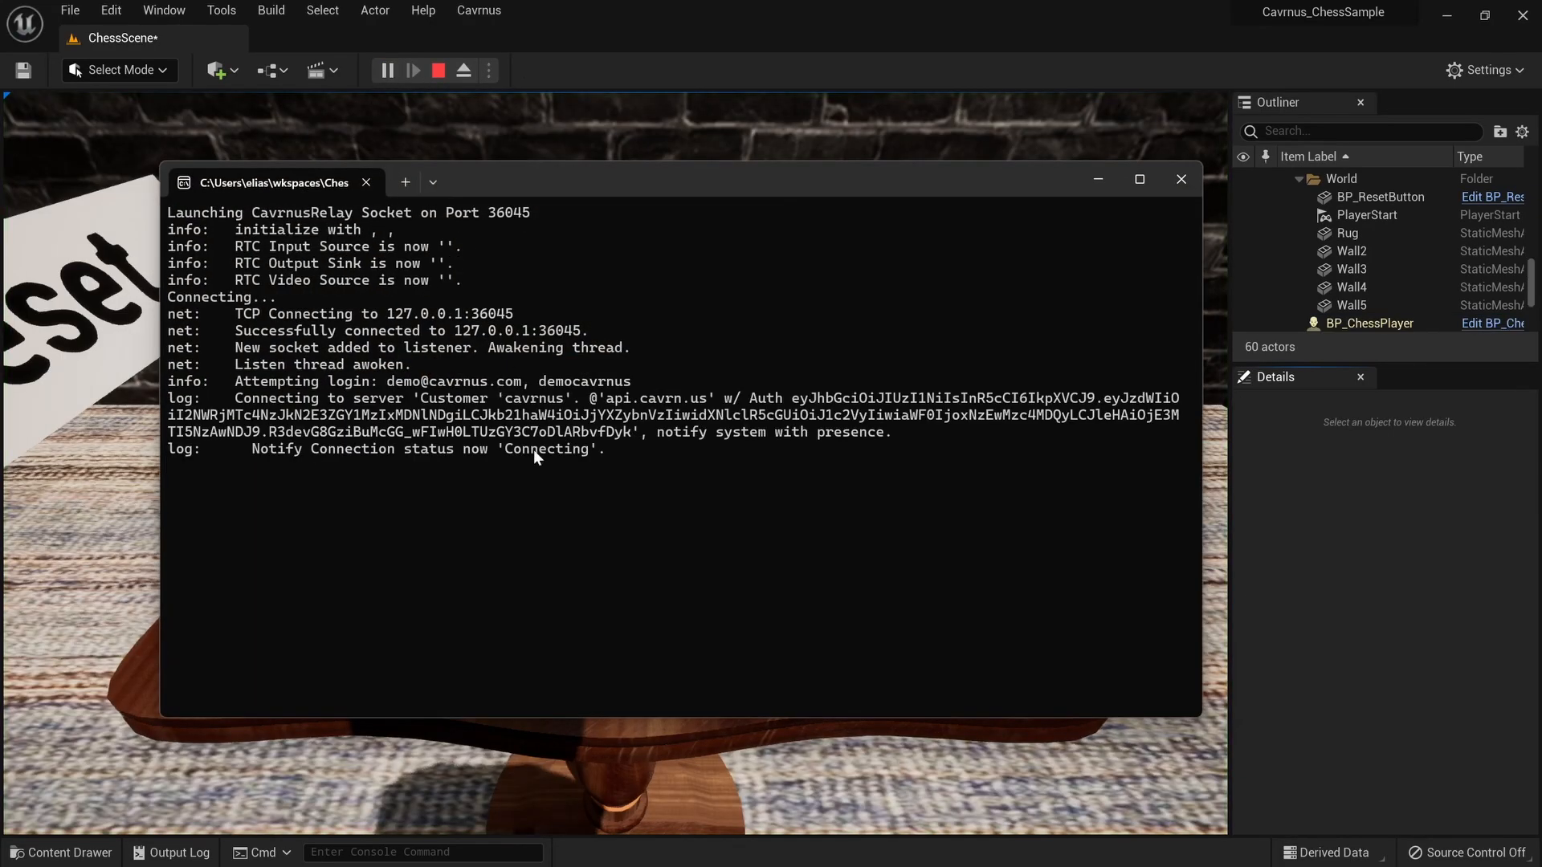
pyautogui.click(662, 3)
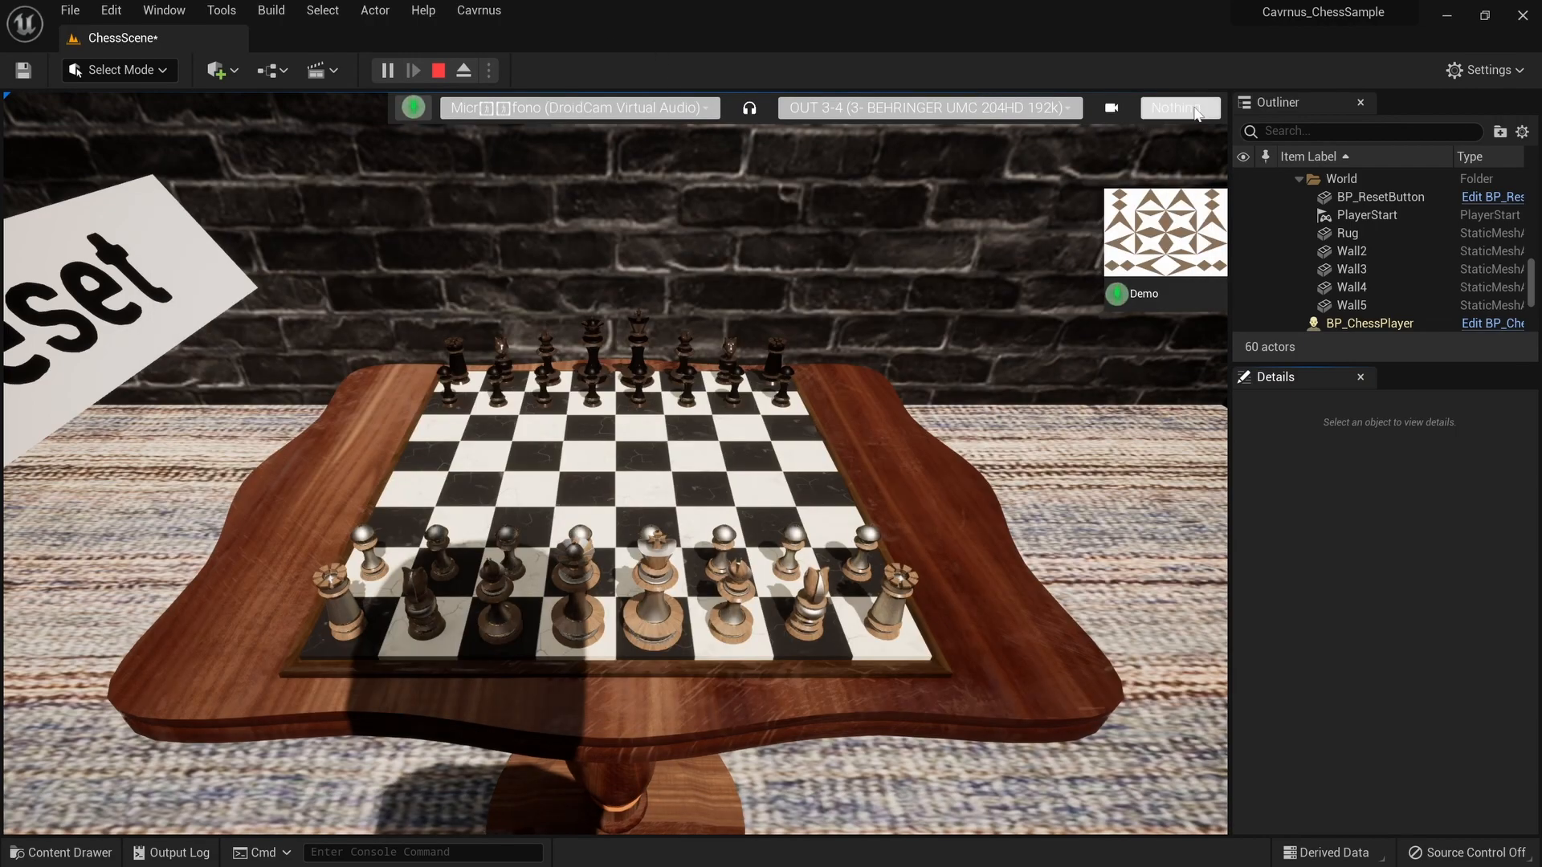
pyautogui.moveTo(710, 556); pyautogui.dragTo(712, 488)
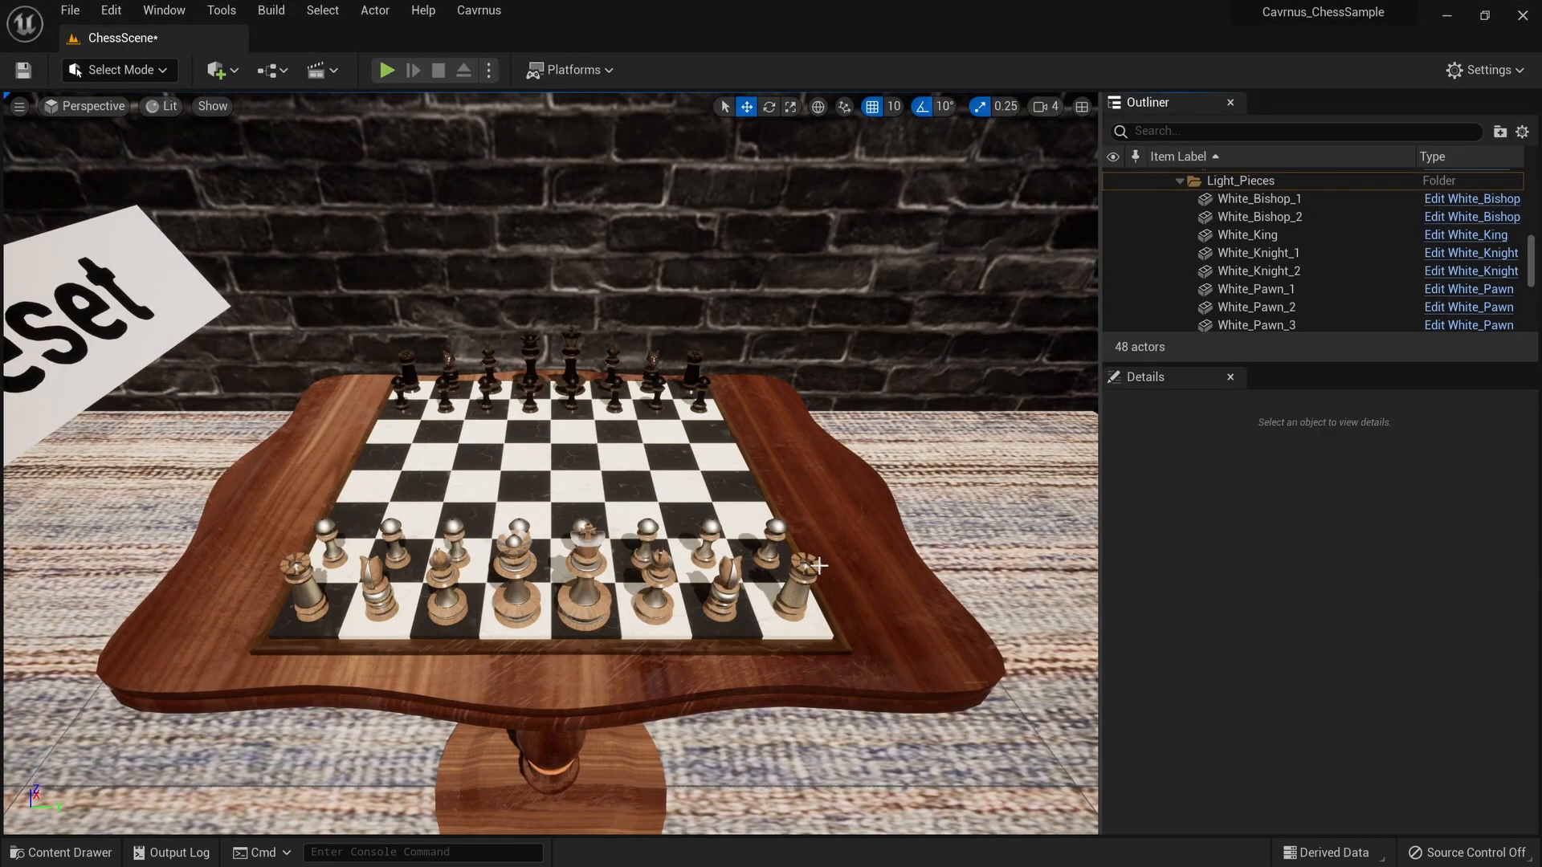
# - Add a Cavrnus Properties Container to White_Pawn_1, then search components for 'Sync' under SyncTransform
pyautogui.click(775, 539)
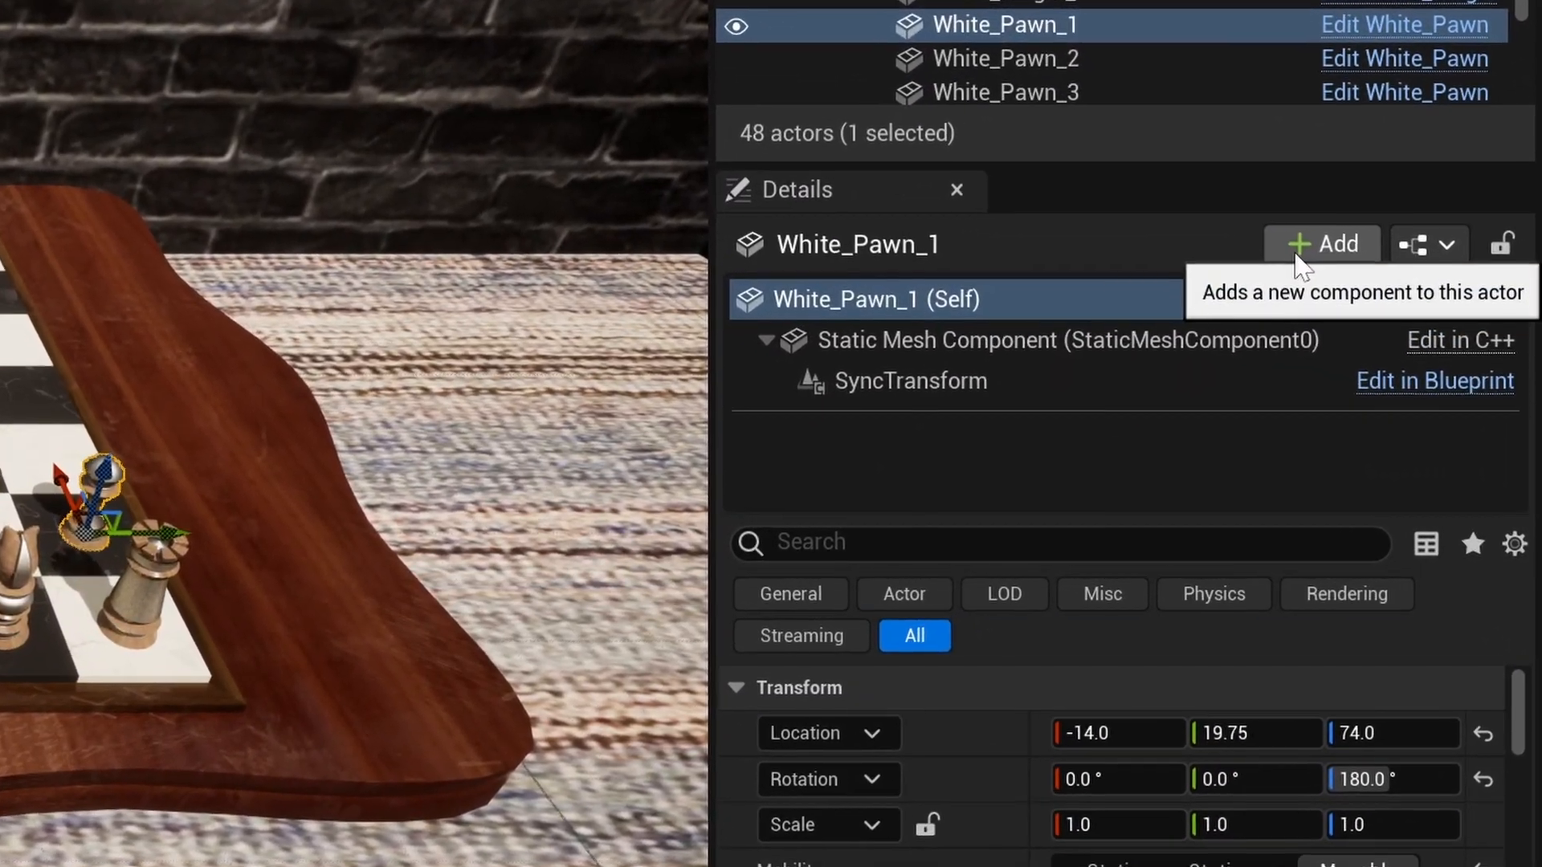
pyautogui.click(1296, 255)
pyautogui.write('Cavr')
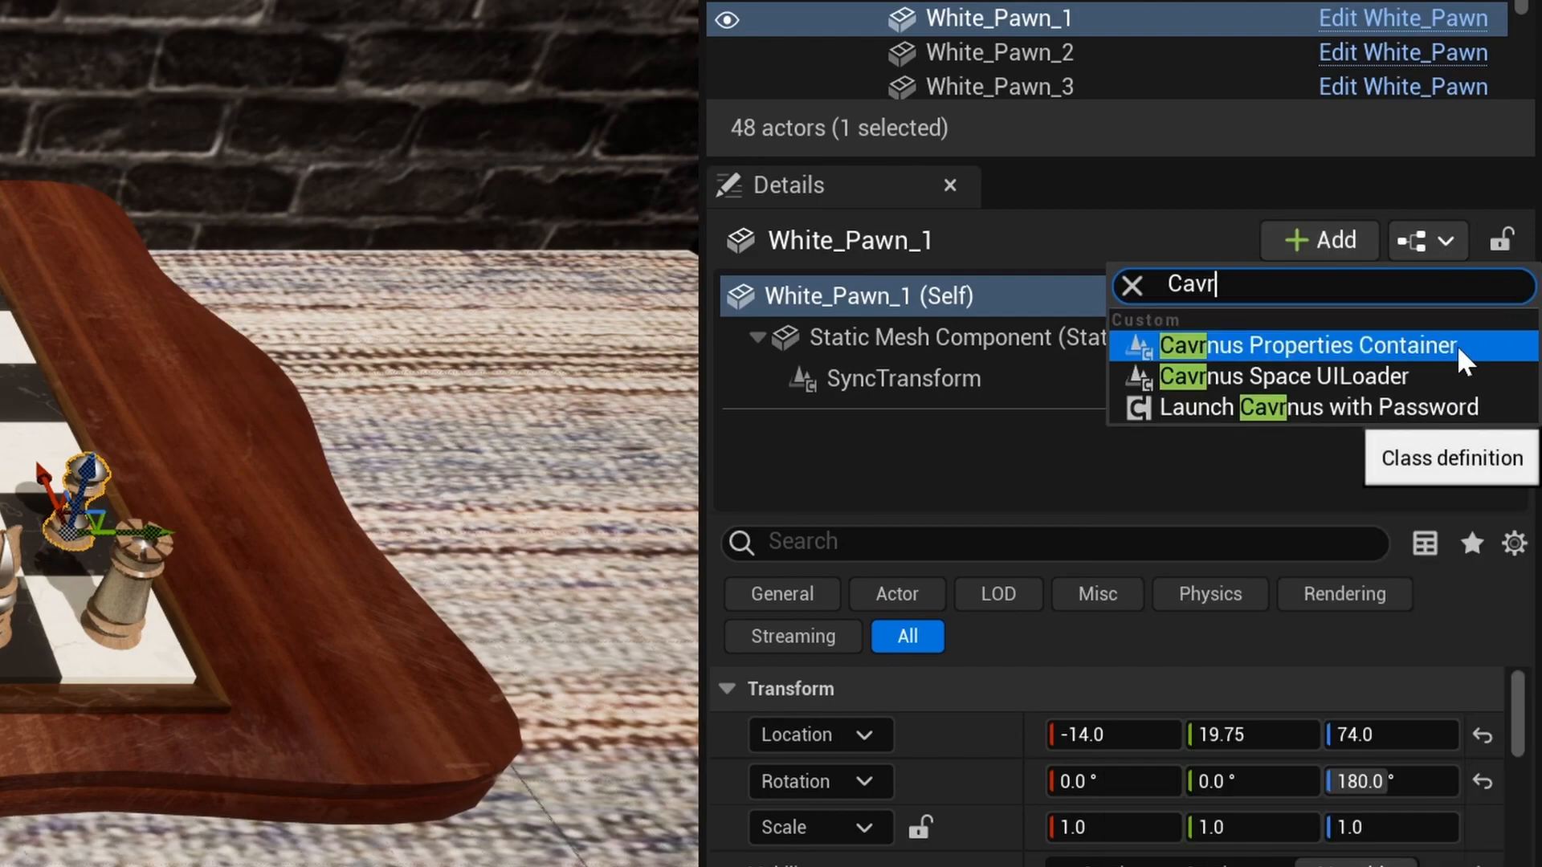
pyautogui.click(1464, 359)
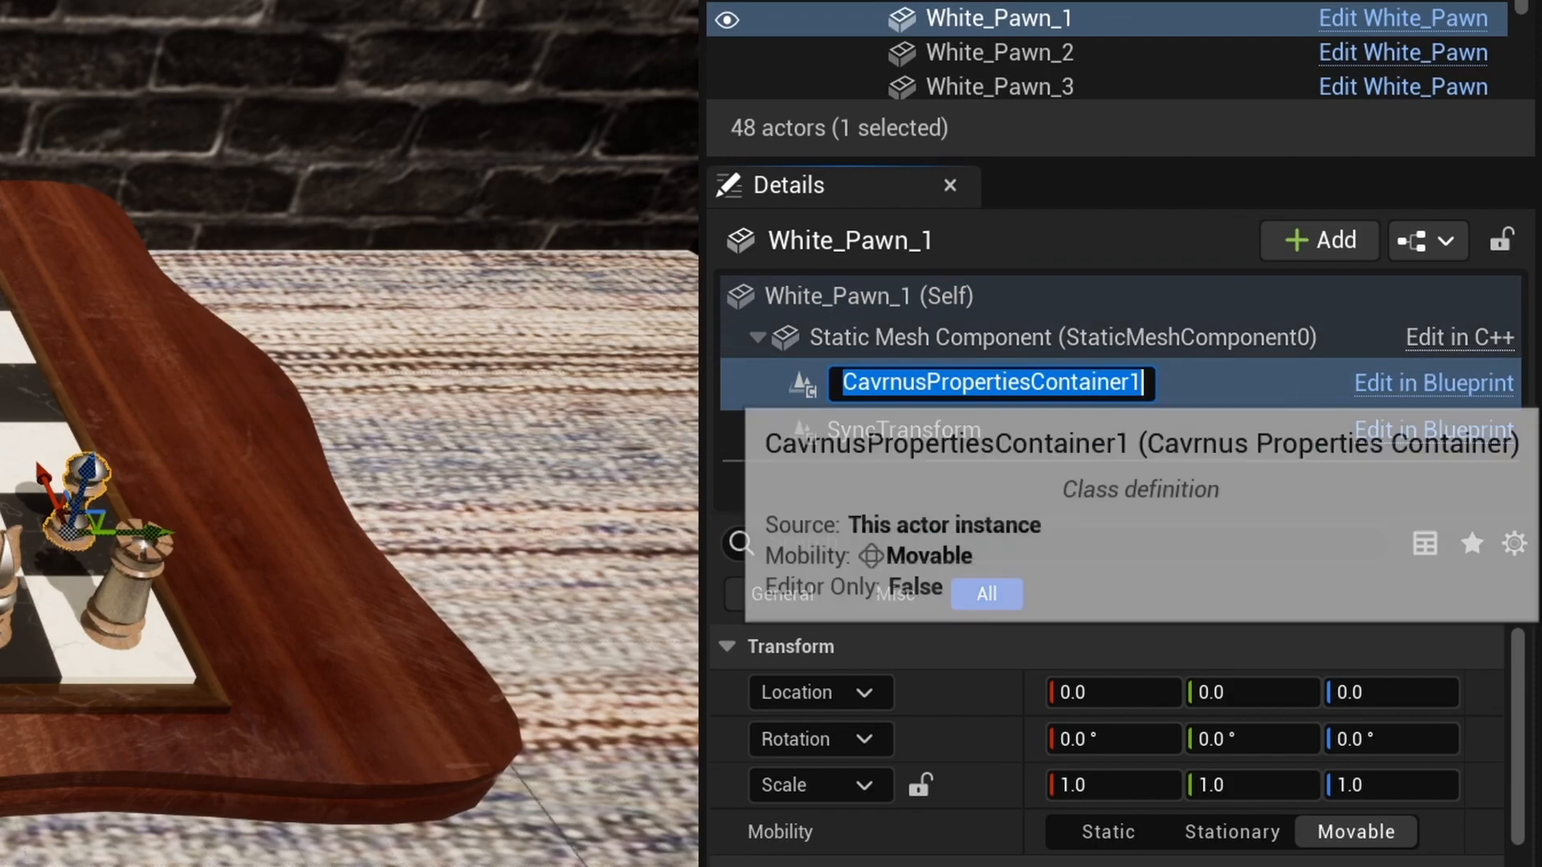
pyautogui.press('Return')
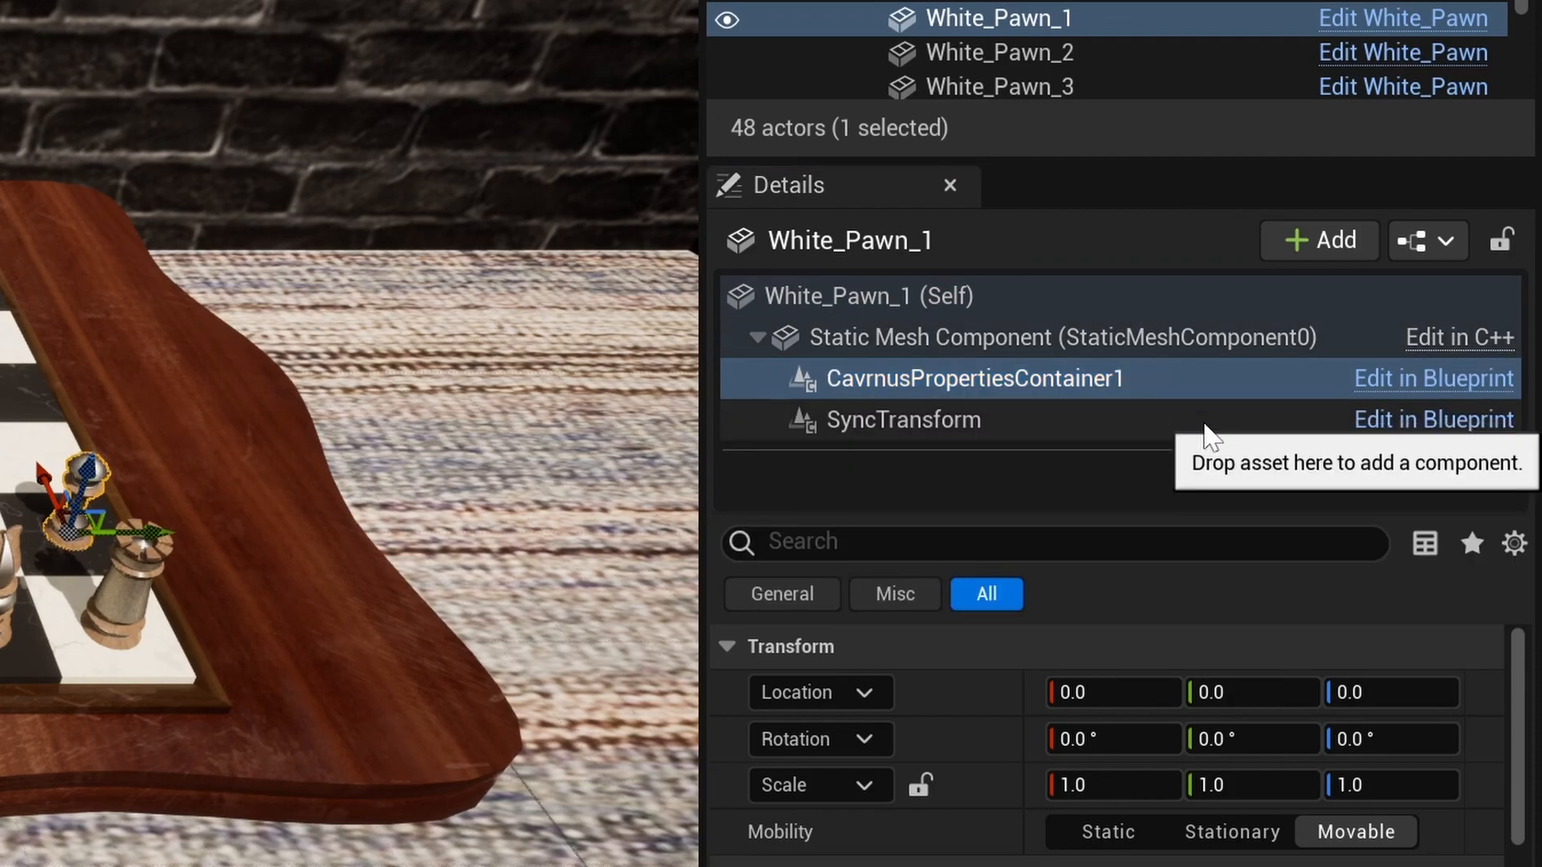
pyautogui.click(1208, 421)
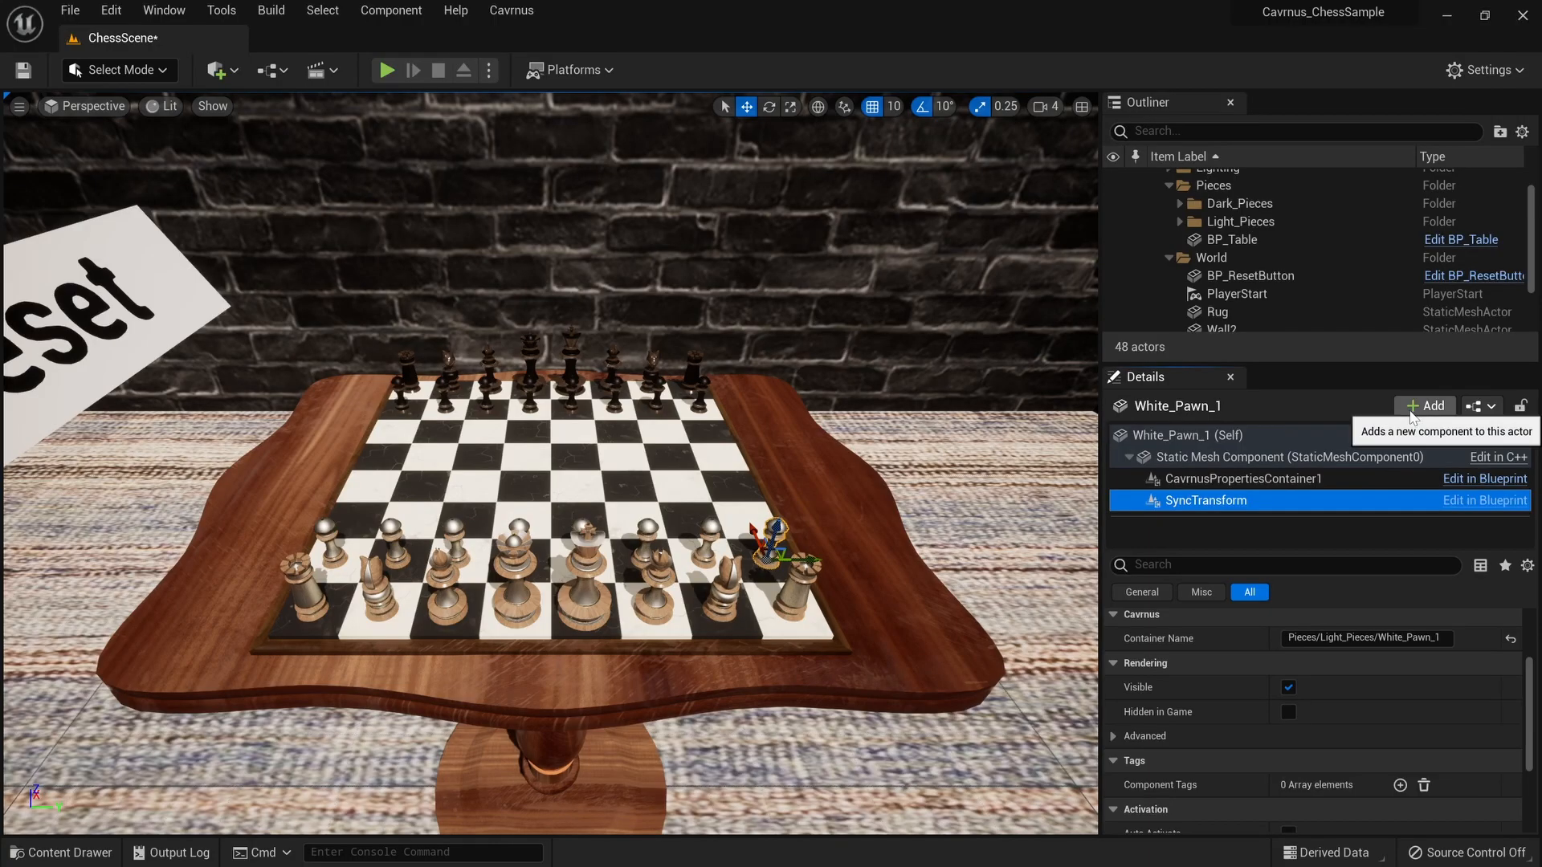
pyautogui.click(1416, 408)
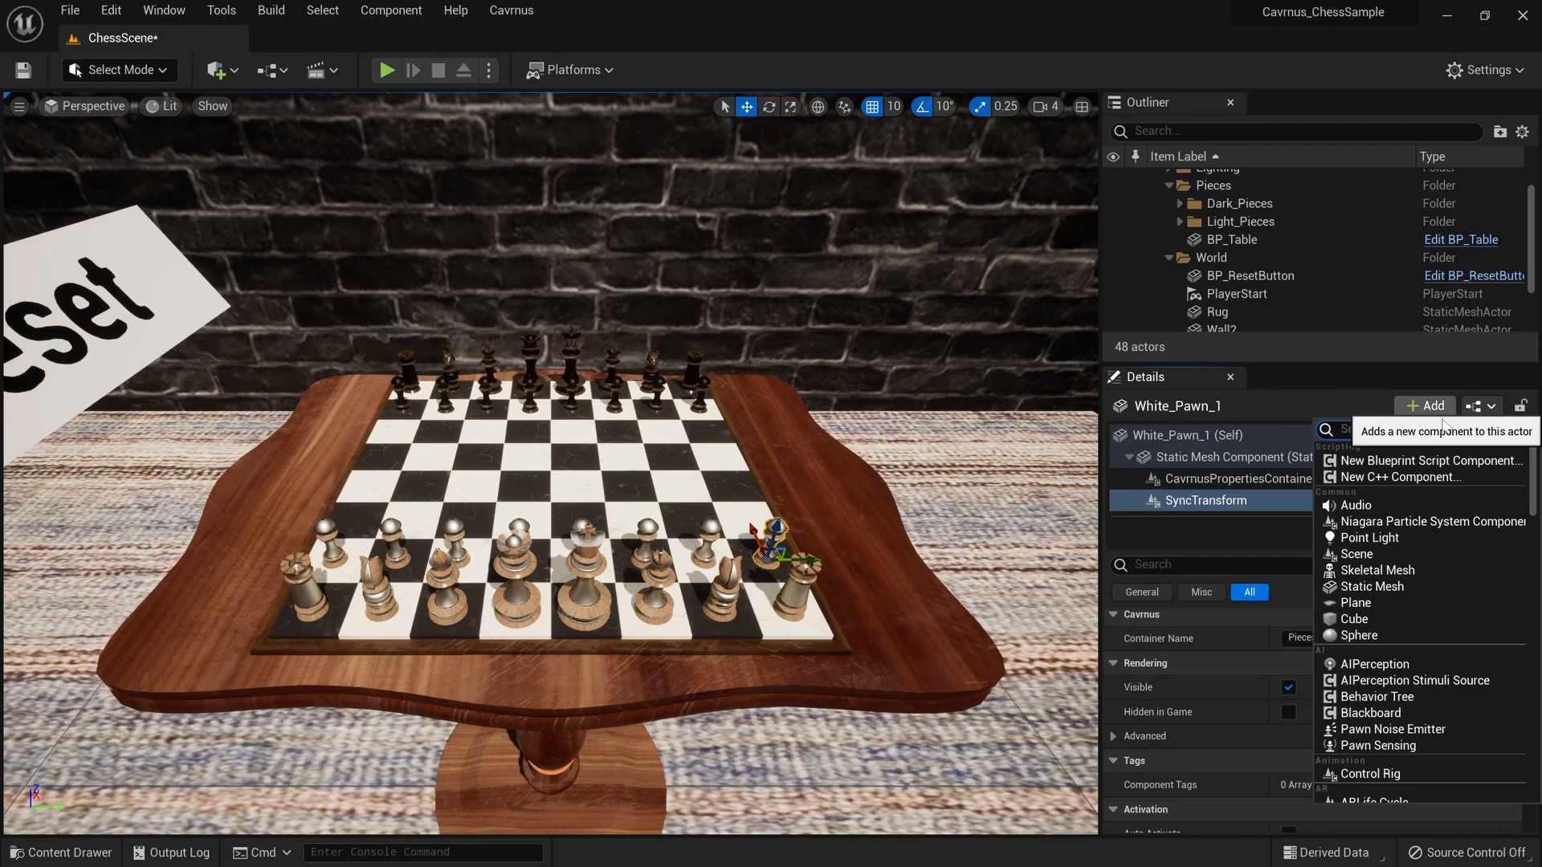
pyautogui.write('Sync')
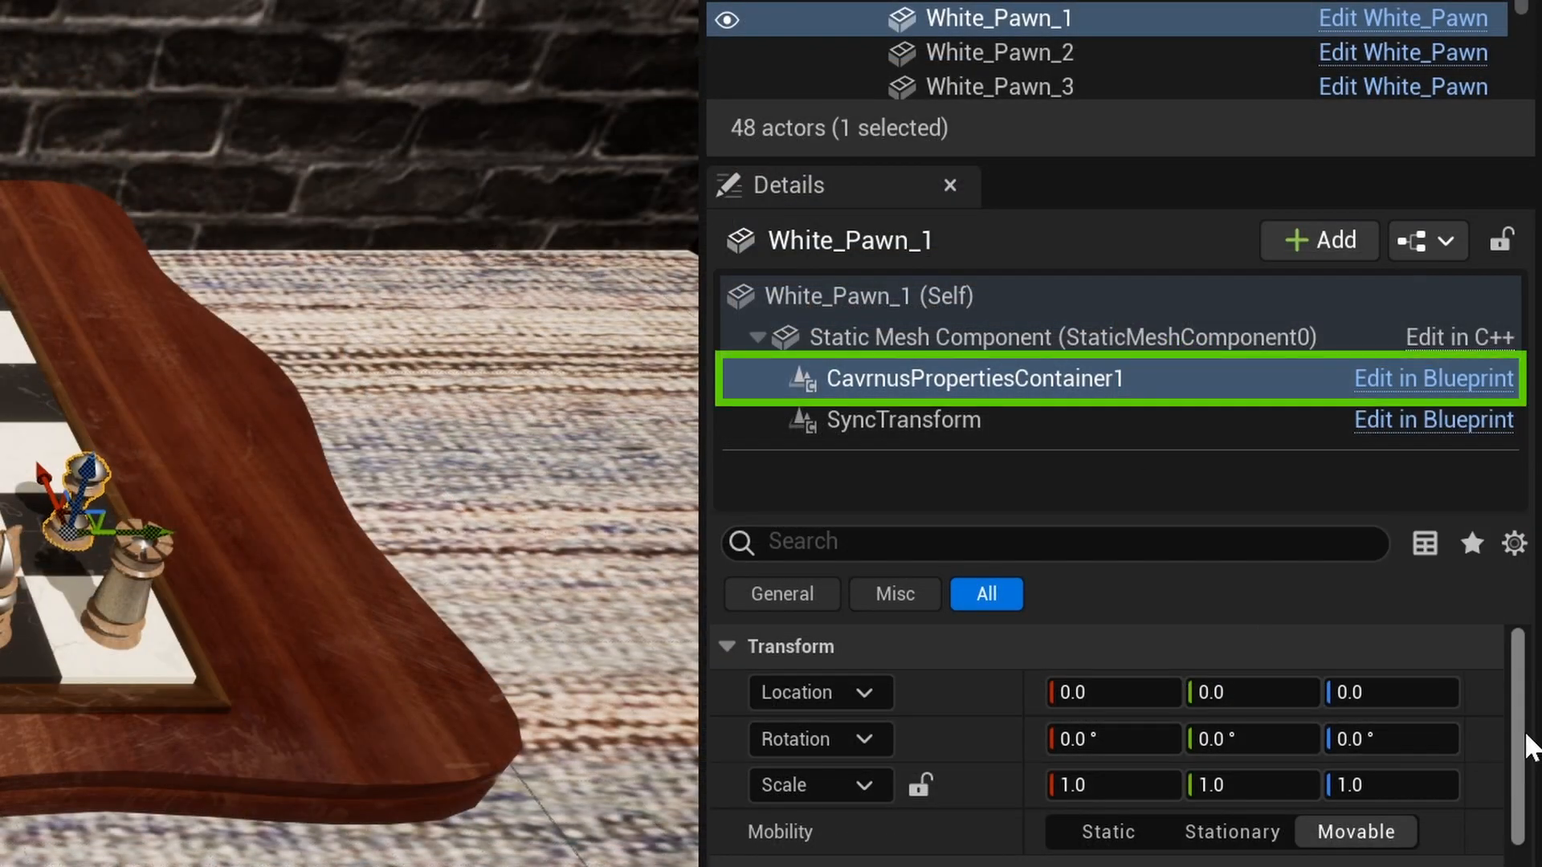
# - Type the Pieces/Light_Pieces/White_Pawn_1 path into Container Name, then view SyncTransform's settings
pyautogui.moveTo(1526, 751); pyautogui.dragTo(1530, 831)
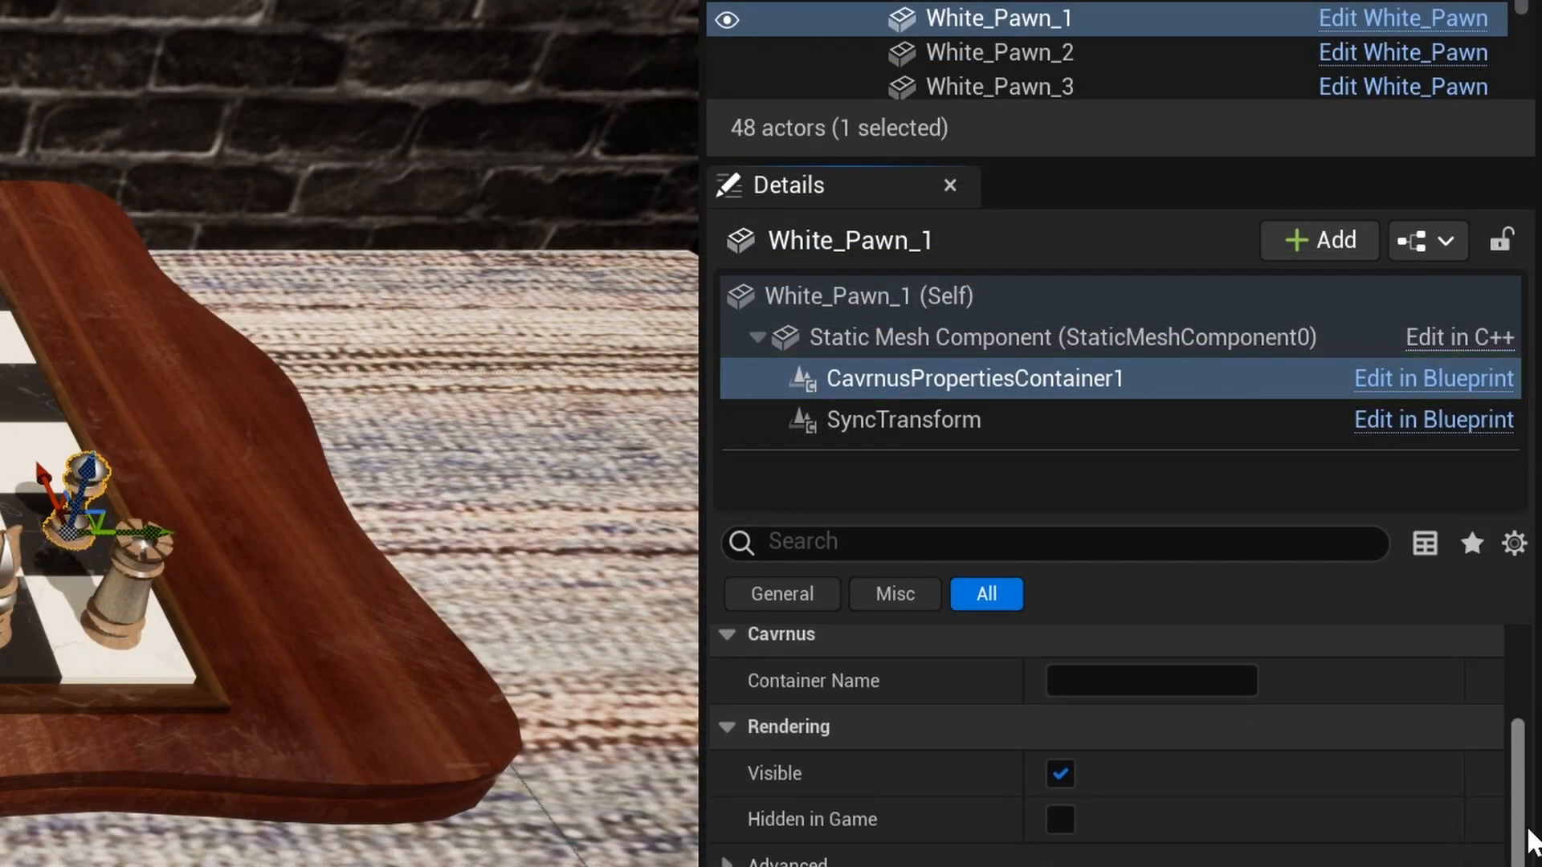
pyautogui.click(1153, 681)
pyautogui.write('Pieces/Light_Pieces/White_Pawn_1')
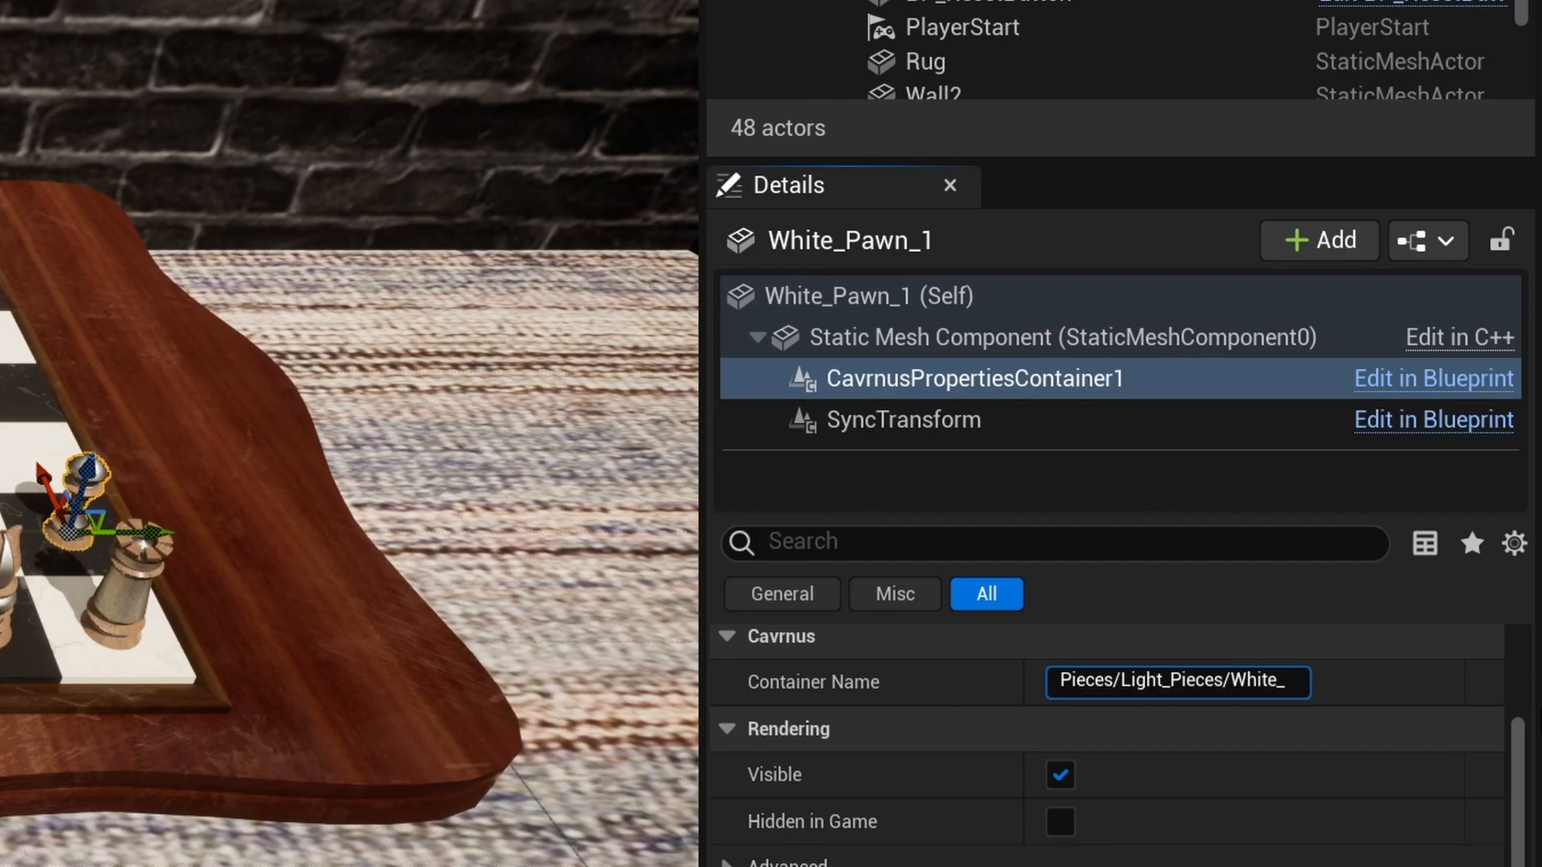
pyautogui.click(1096, 421)
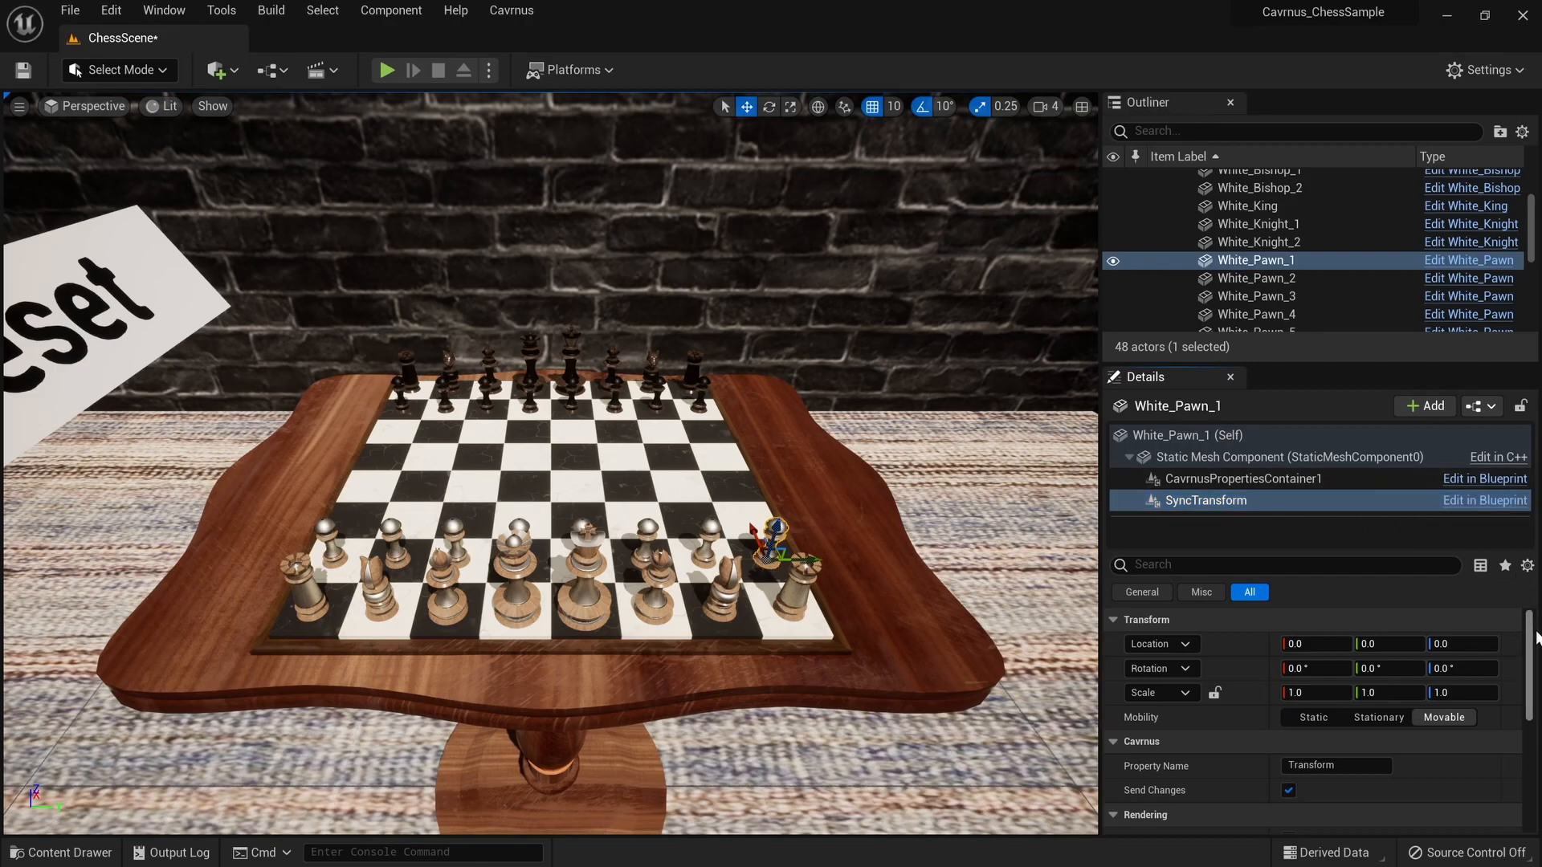
pyautogui.moveTo(1534, 671); pyautogui.dragTo(1536, 719)
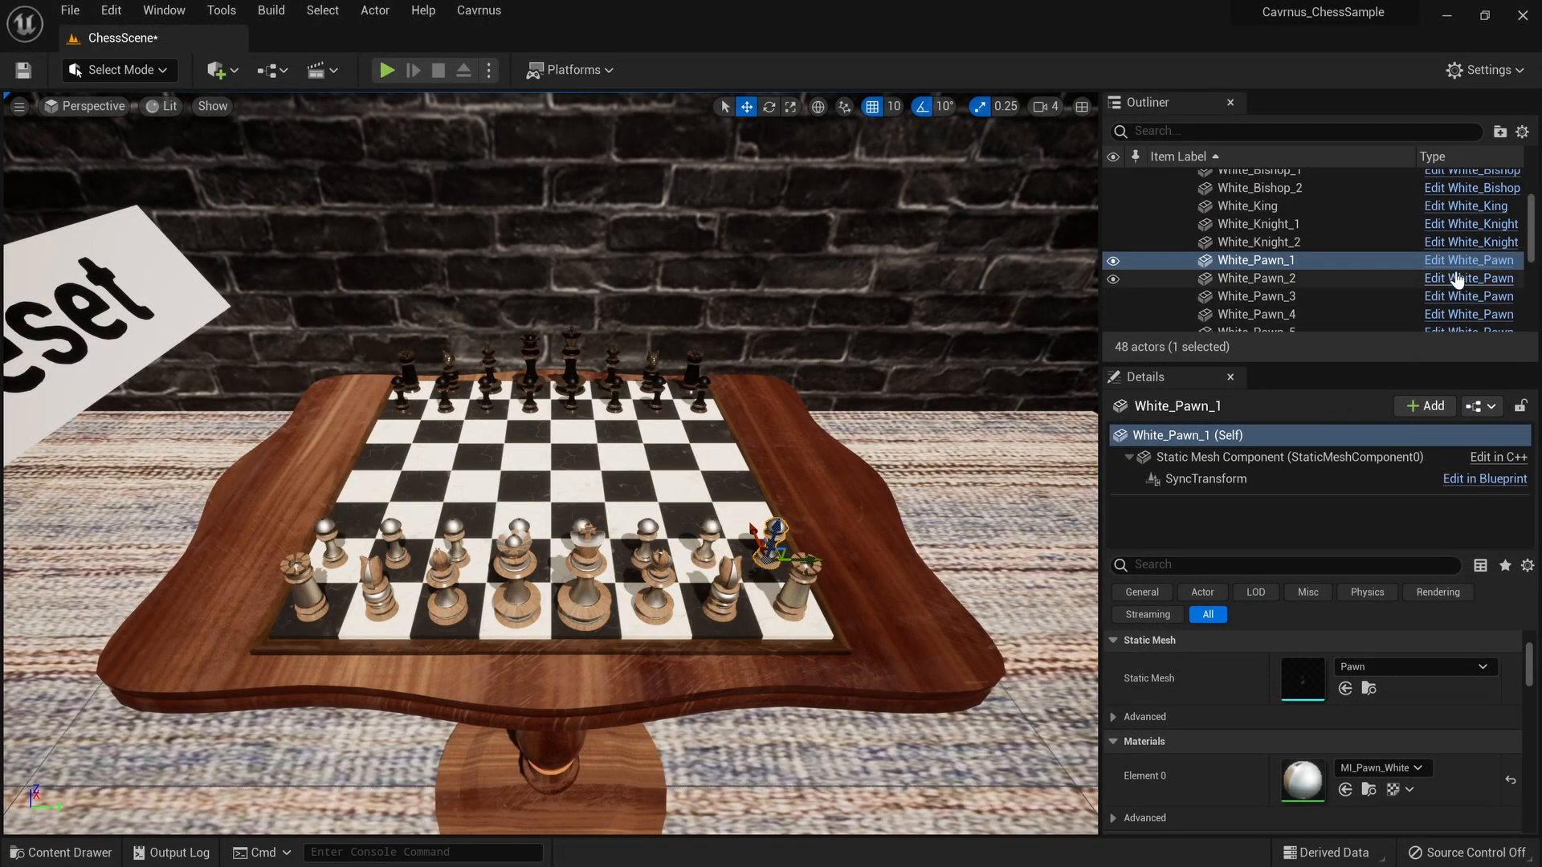
# - Add a CavrnusPropertiesContainer component to the White_Pawn blueprint
pyautogui.click(1456, 261)
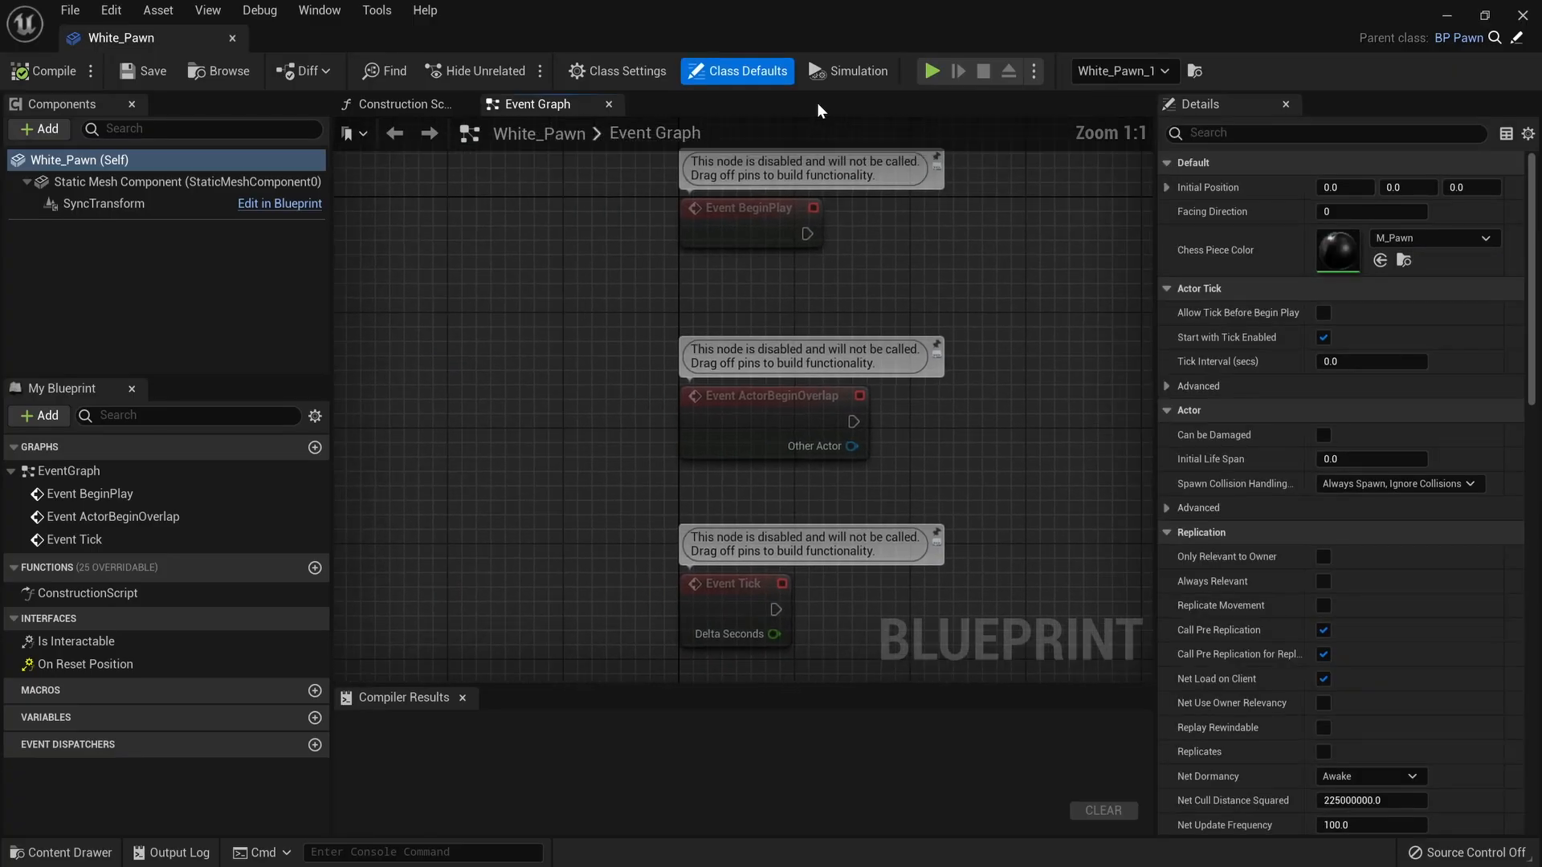
pyautogui.click(44, 137)
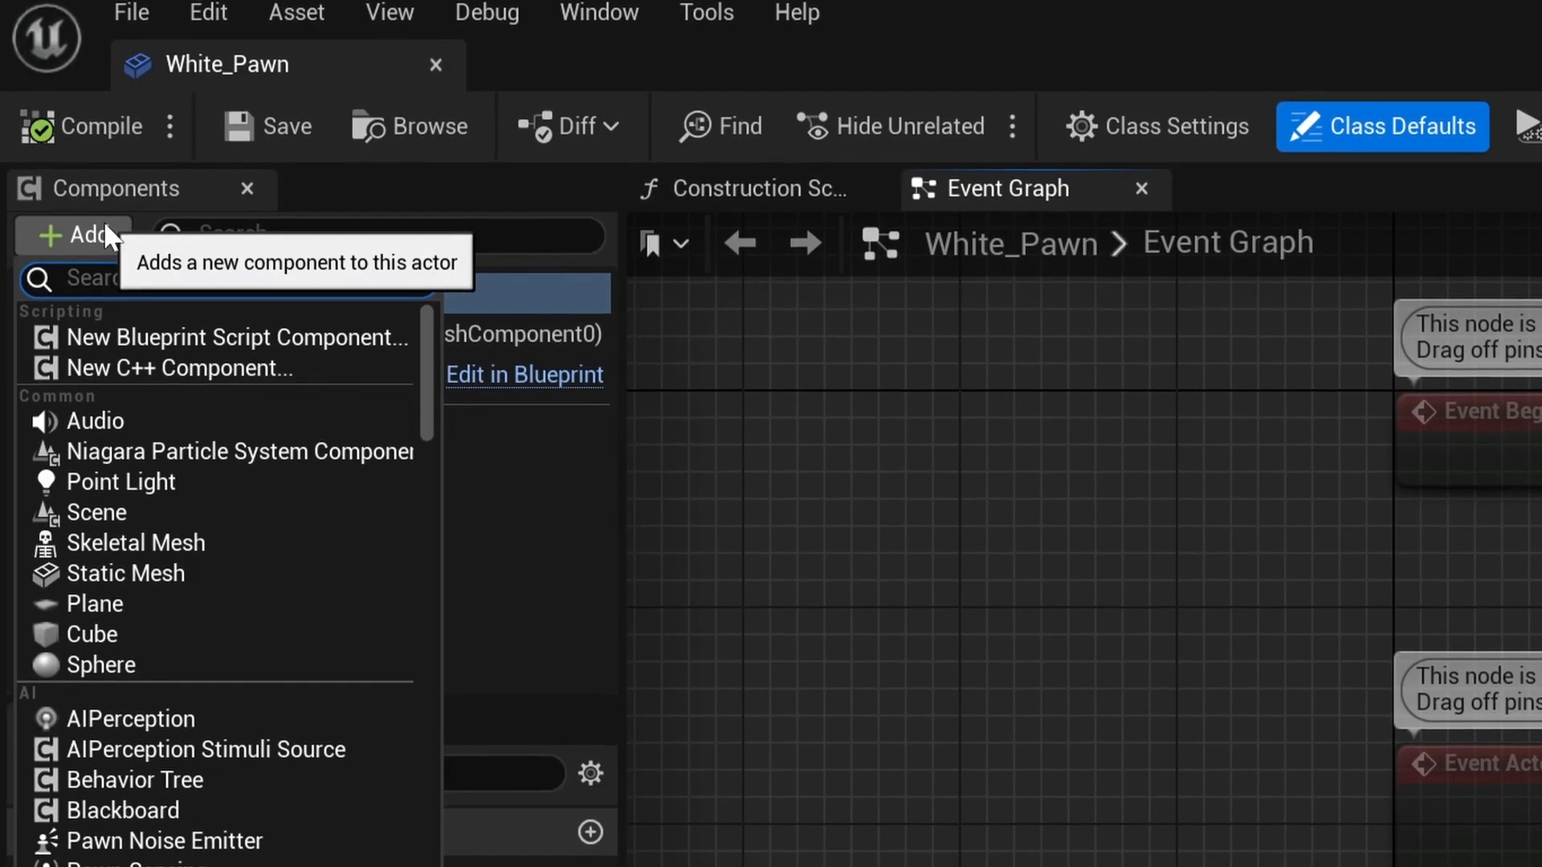
pyautogui.write('Cavrnus')
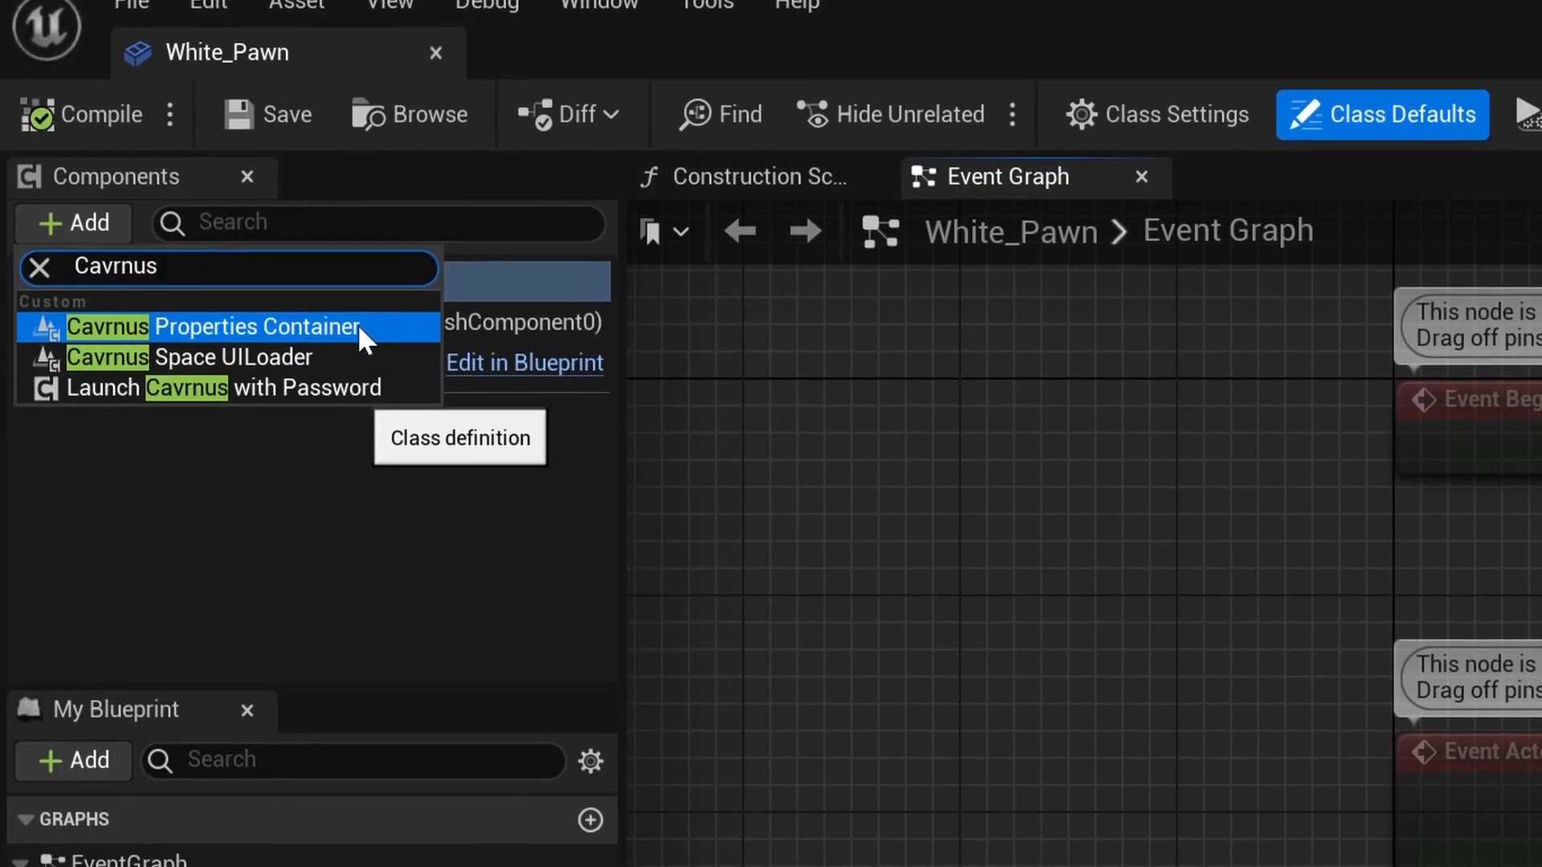
pyautogui.click(362, 331)
pyautogui.press('Return')
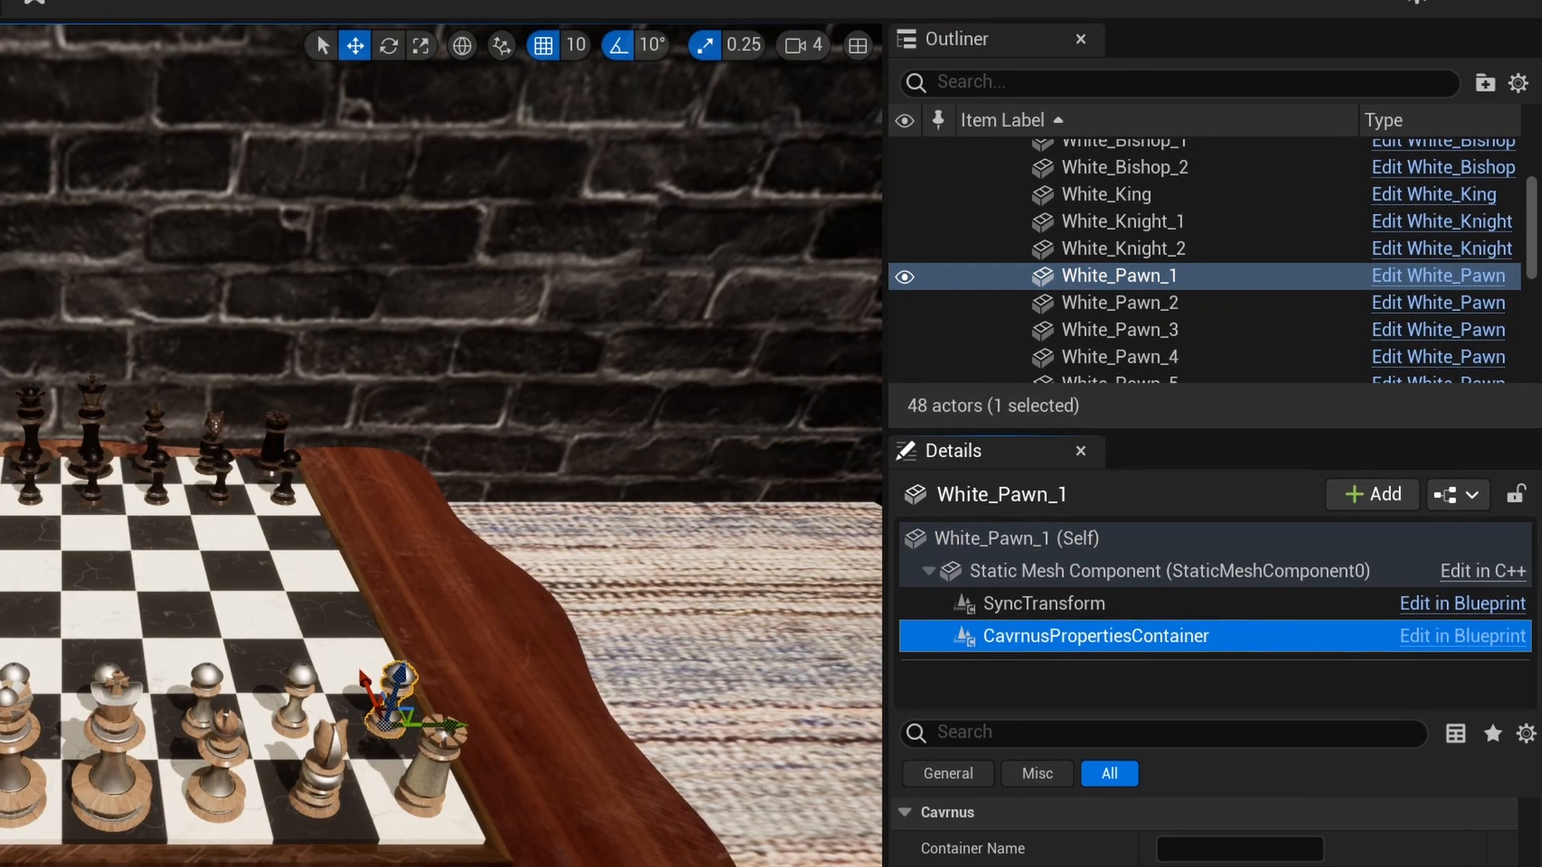
# - Set Container Names for White_Pawn_1 and White_Pawn_5 using their Pieces/Light_Pieces paths
pyautogui.click(1241, 850)
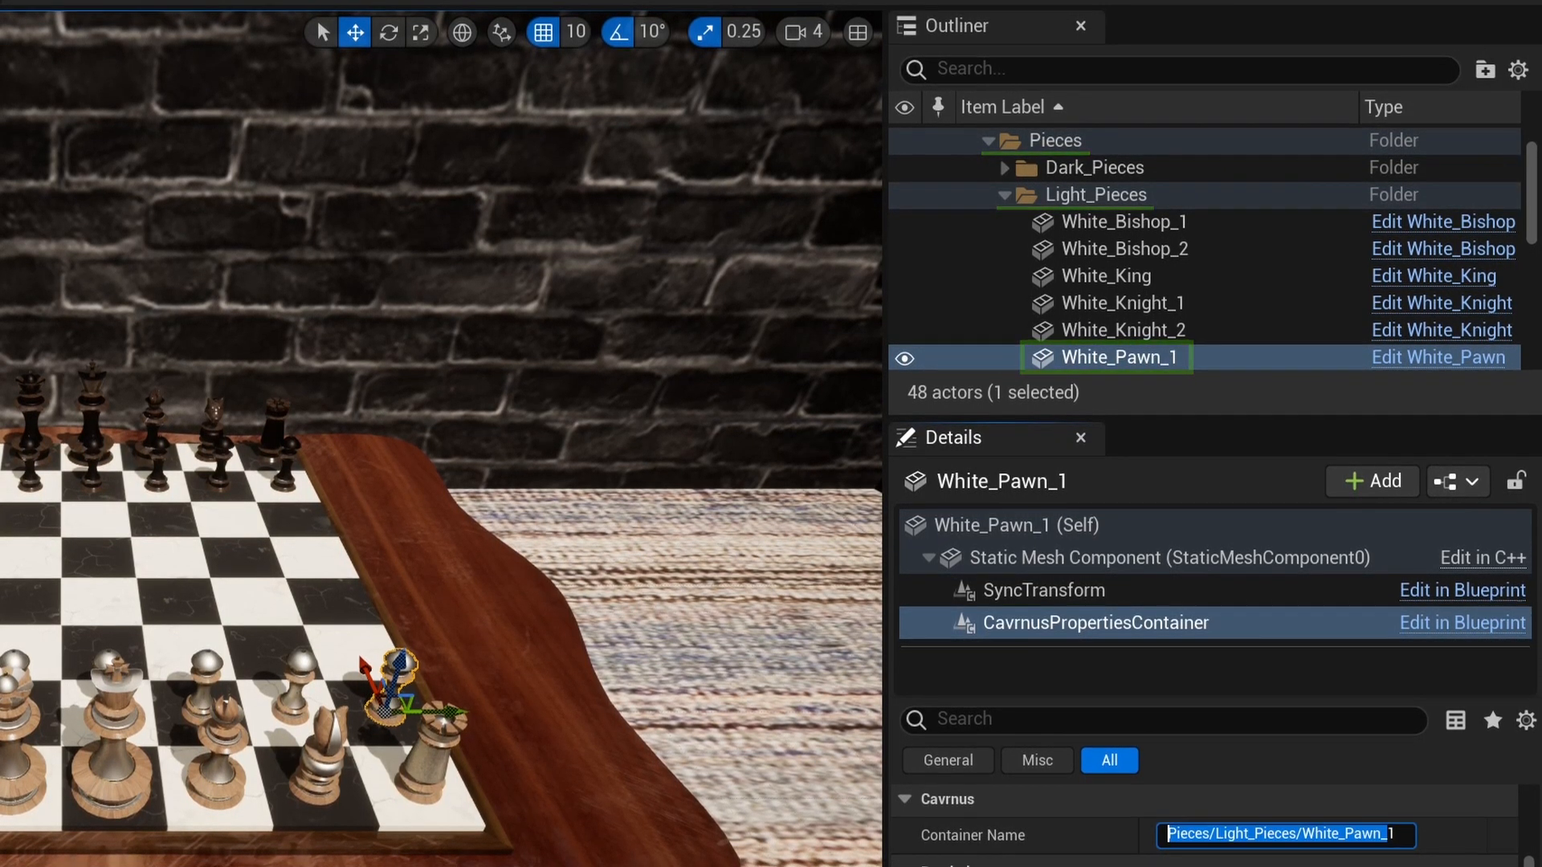
pyautogui.moveTo(1527, 205); pyautogui.dragTo(1526, 233)
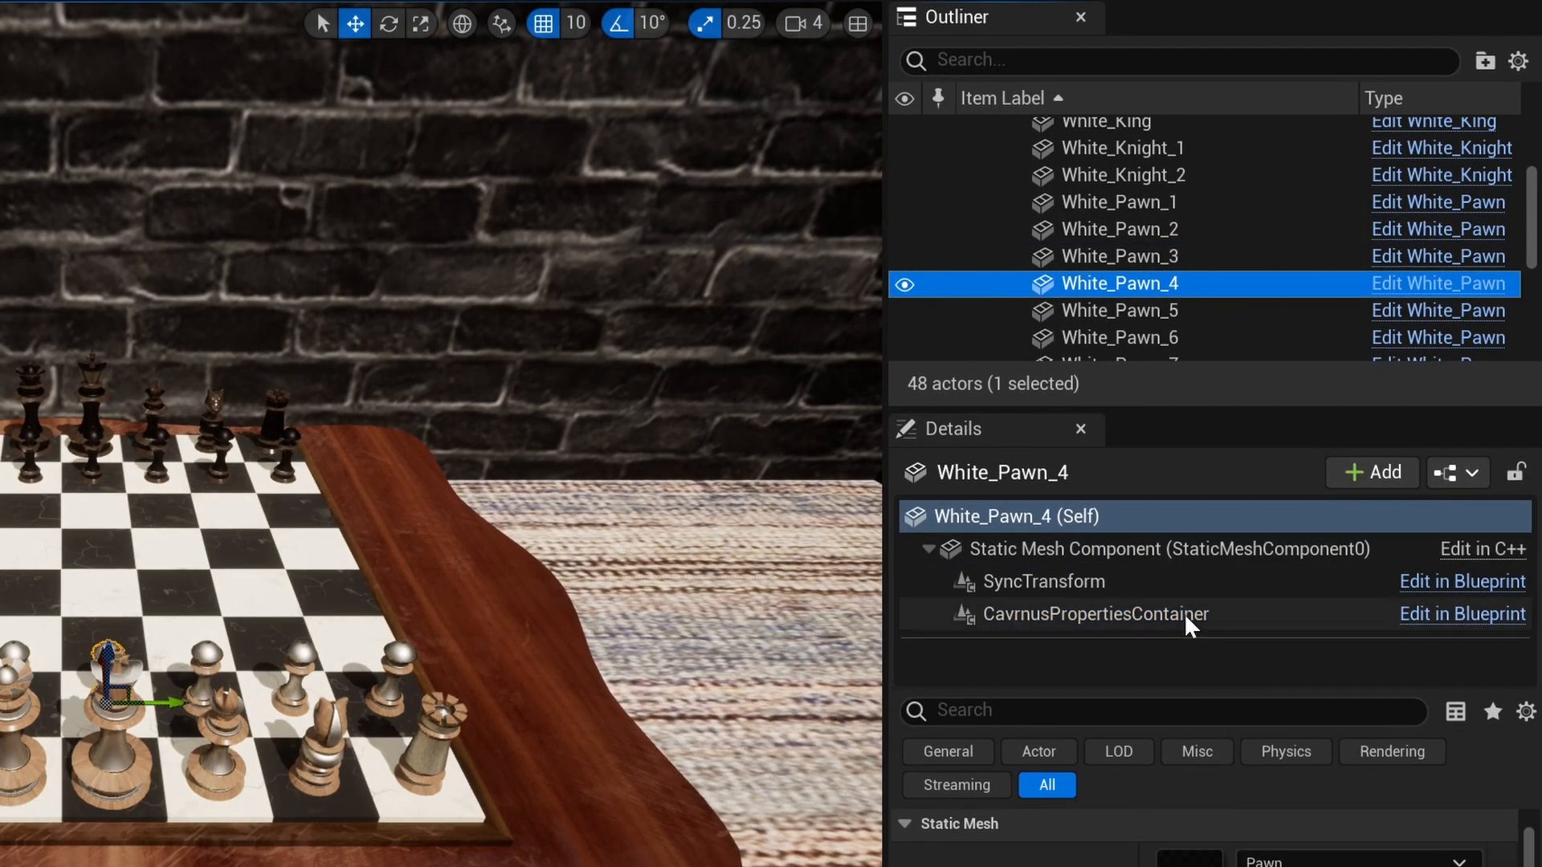
pyautogui.click(1121, 309)
pyautogui.click(1096, 613)
pyautogui.click(1277, 825)
pyautogui.write('Pieces/Light_Pieces/White_Pawn_')
pyautogui.write('5')
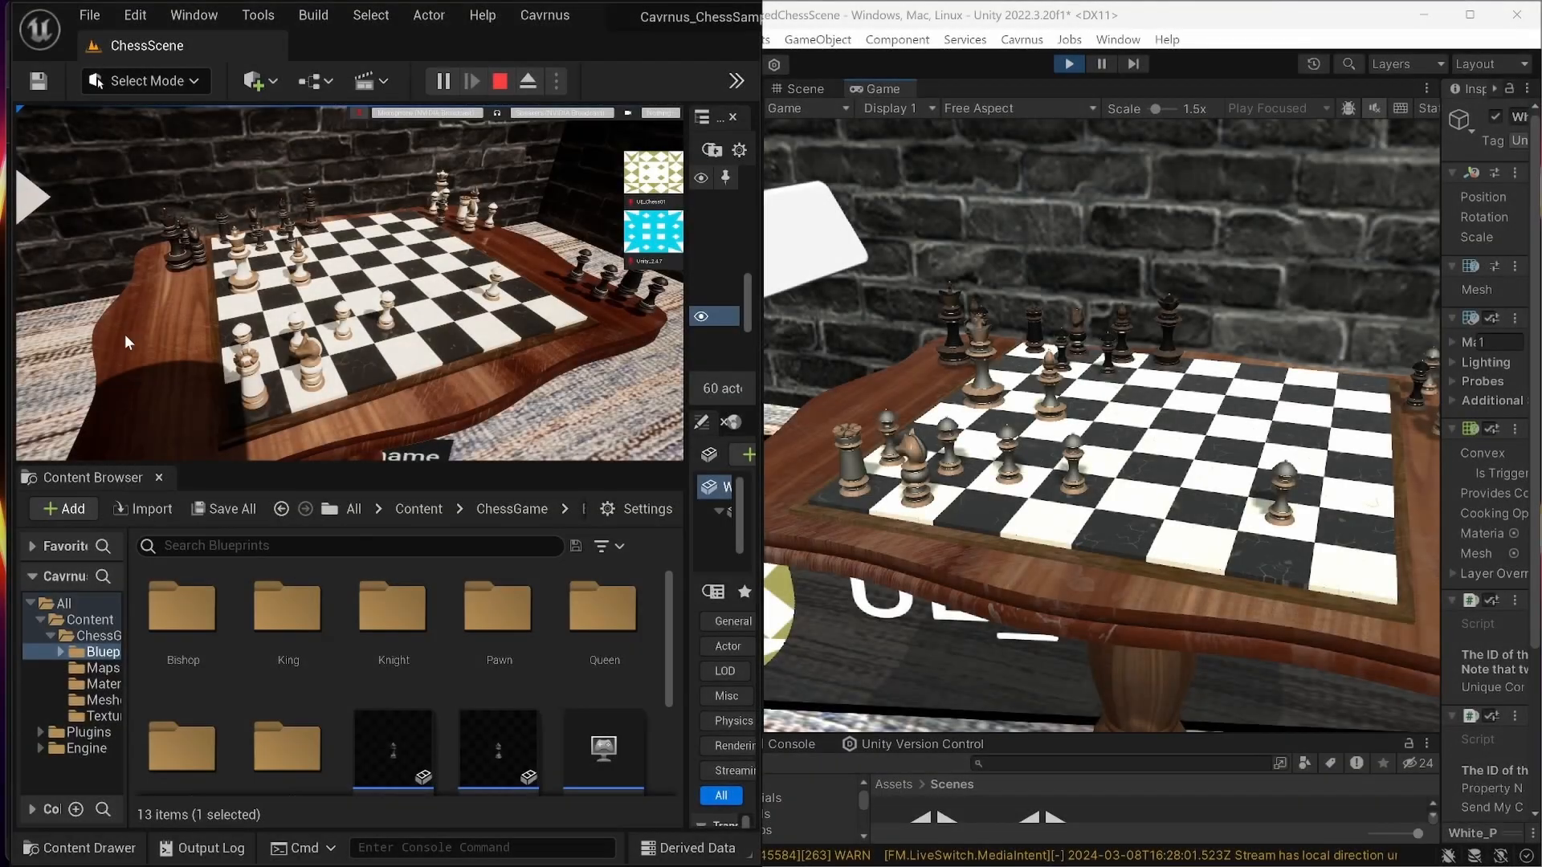
# - During play, move the white queen and advance the white h- through a-pawns two squares
pyautogui.moveTo(243, 284); pyautogui.dragTo(271, 311)
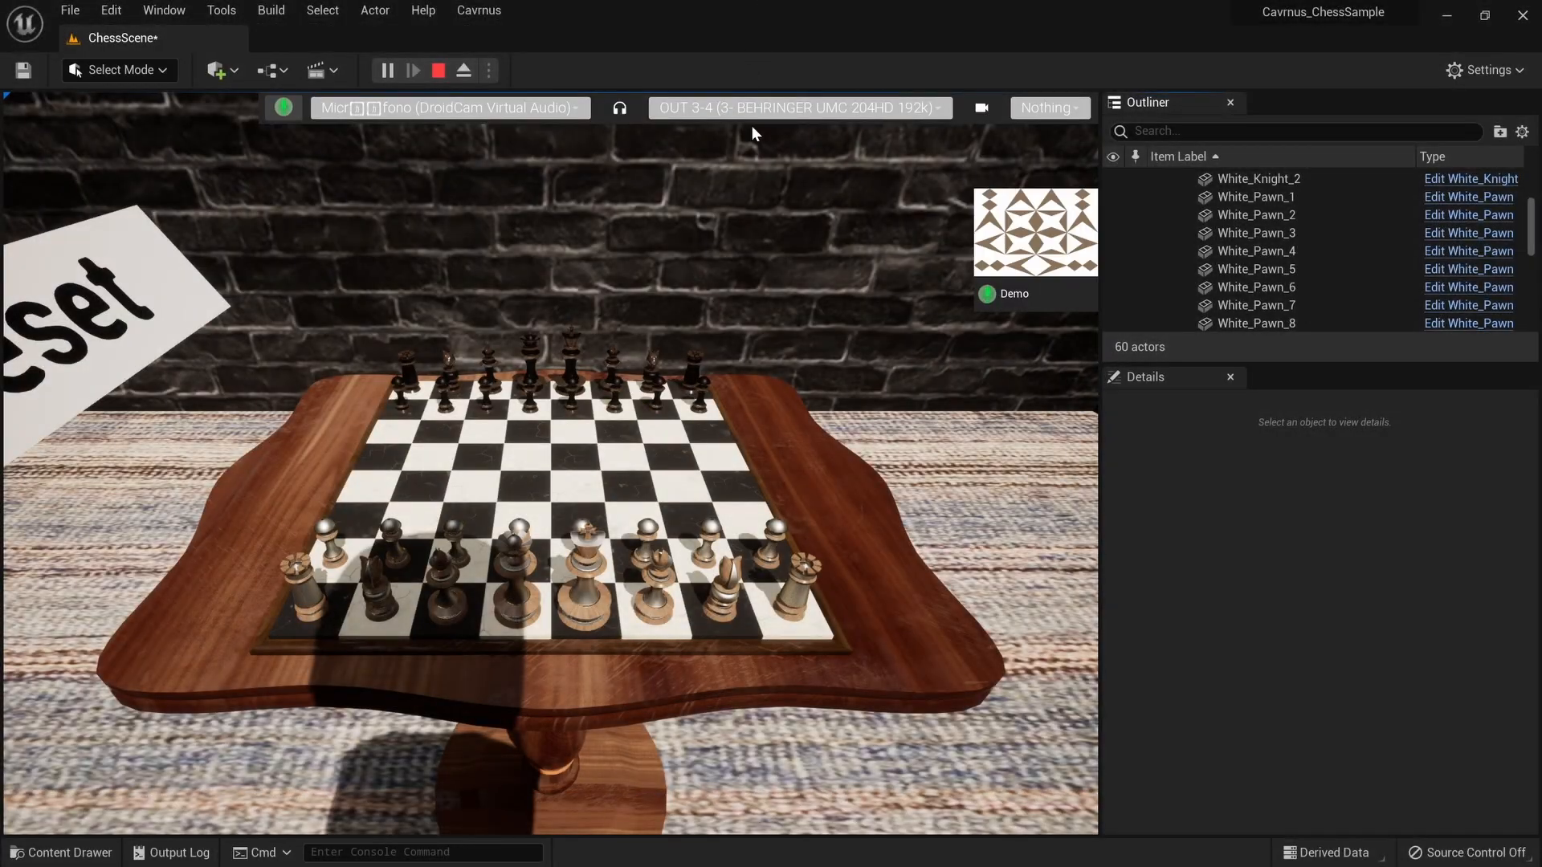
pyautogui.moveTo(776, 538); pyautogui.dragTo(684, 481)
pyautogui.moveTo(649, 534); pyautogui.dragTo(634, 480)
pyautogui.moveTo(585, 530); pyautogui.dragTo(580, 468)
pyautogui.moveTo(518, 529); pyautogui.dragTo(530, 468)
pyautogui.moveTo(454, 528); pyautogui.dragTo(470, 459)
pyautogui.moveTo(399, 527); pyautogui.dragTo(422, 464)
pyautogui.moveTo(327, 534); pyautogui.dragTo(367, 479)
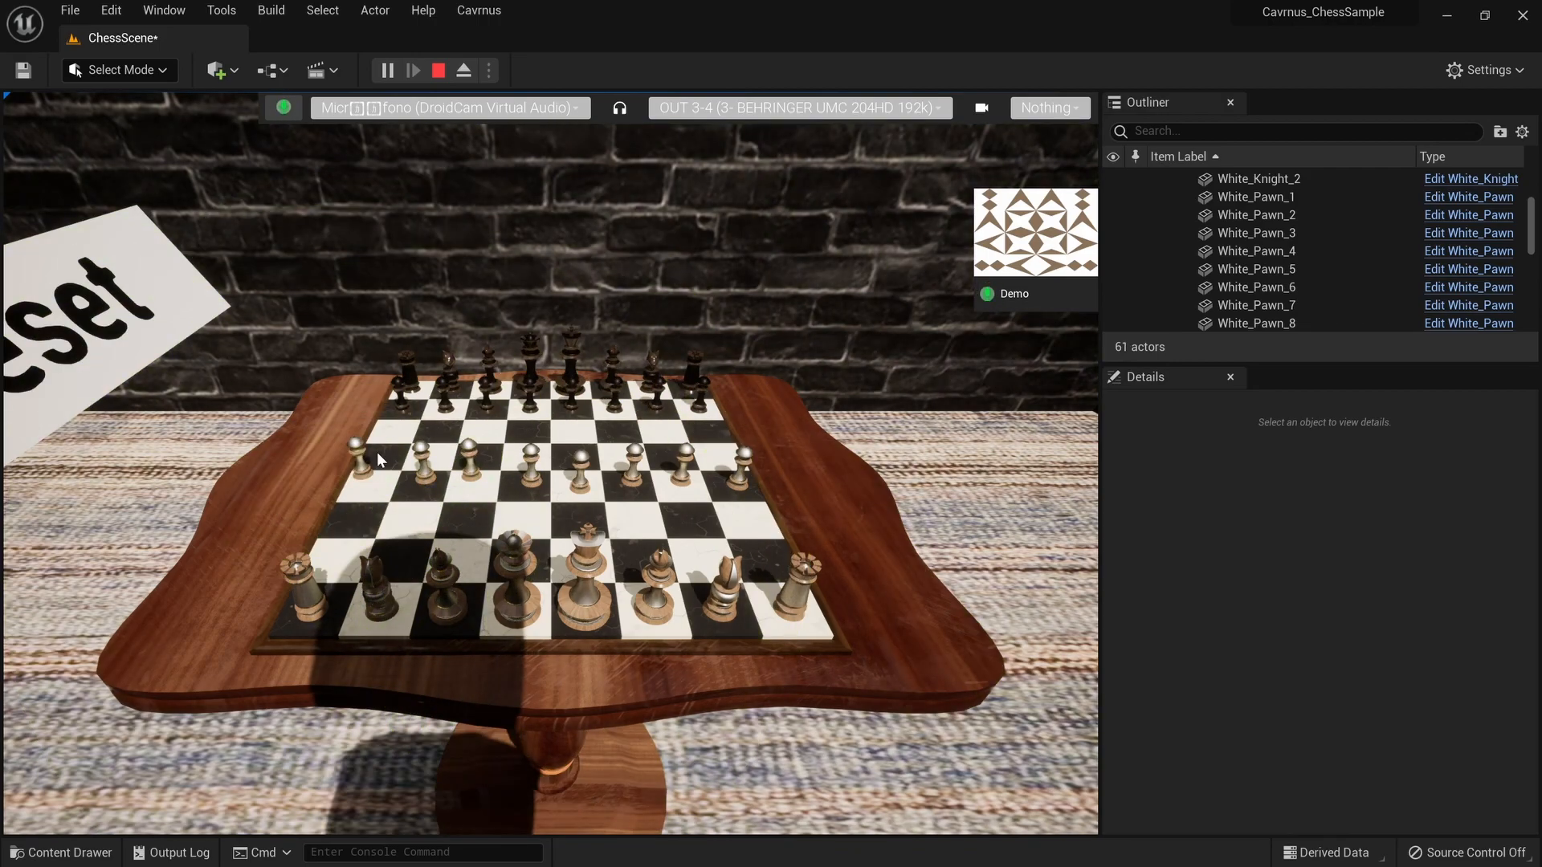
# - Stop and restart the play session, then press Esc to return to editing
pyautogui.click(439, 70)
pyautogui.click(388, 70)
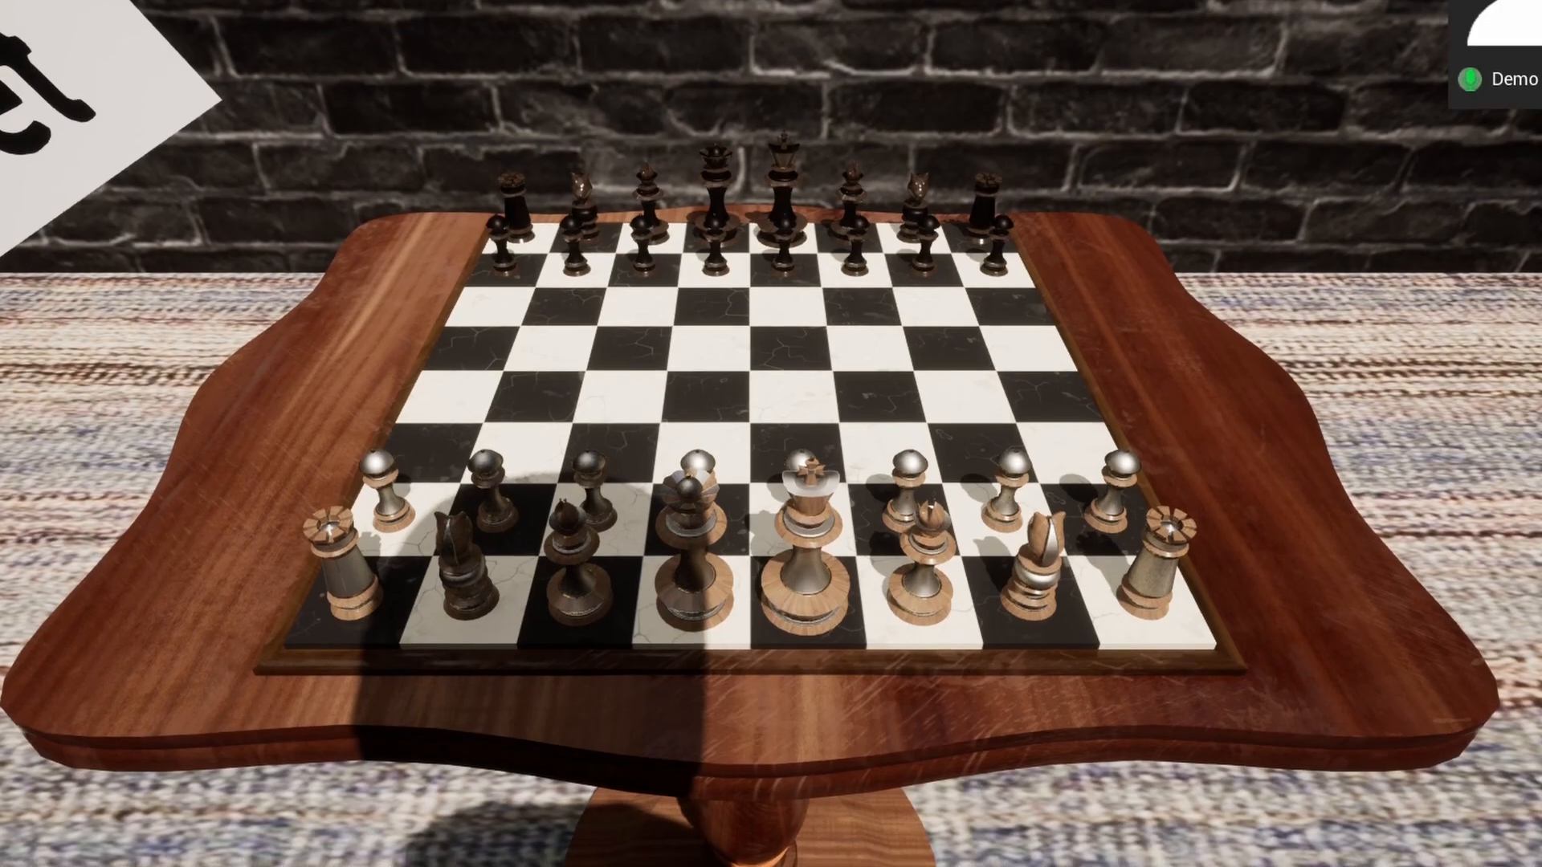
pyautogui.press('Escape')
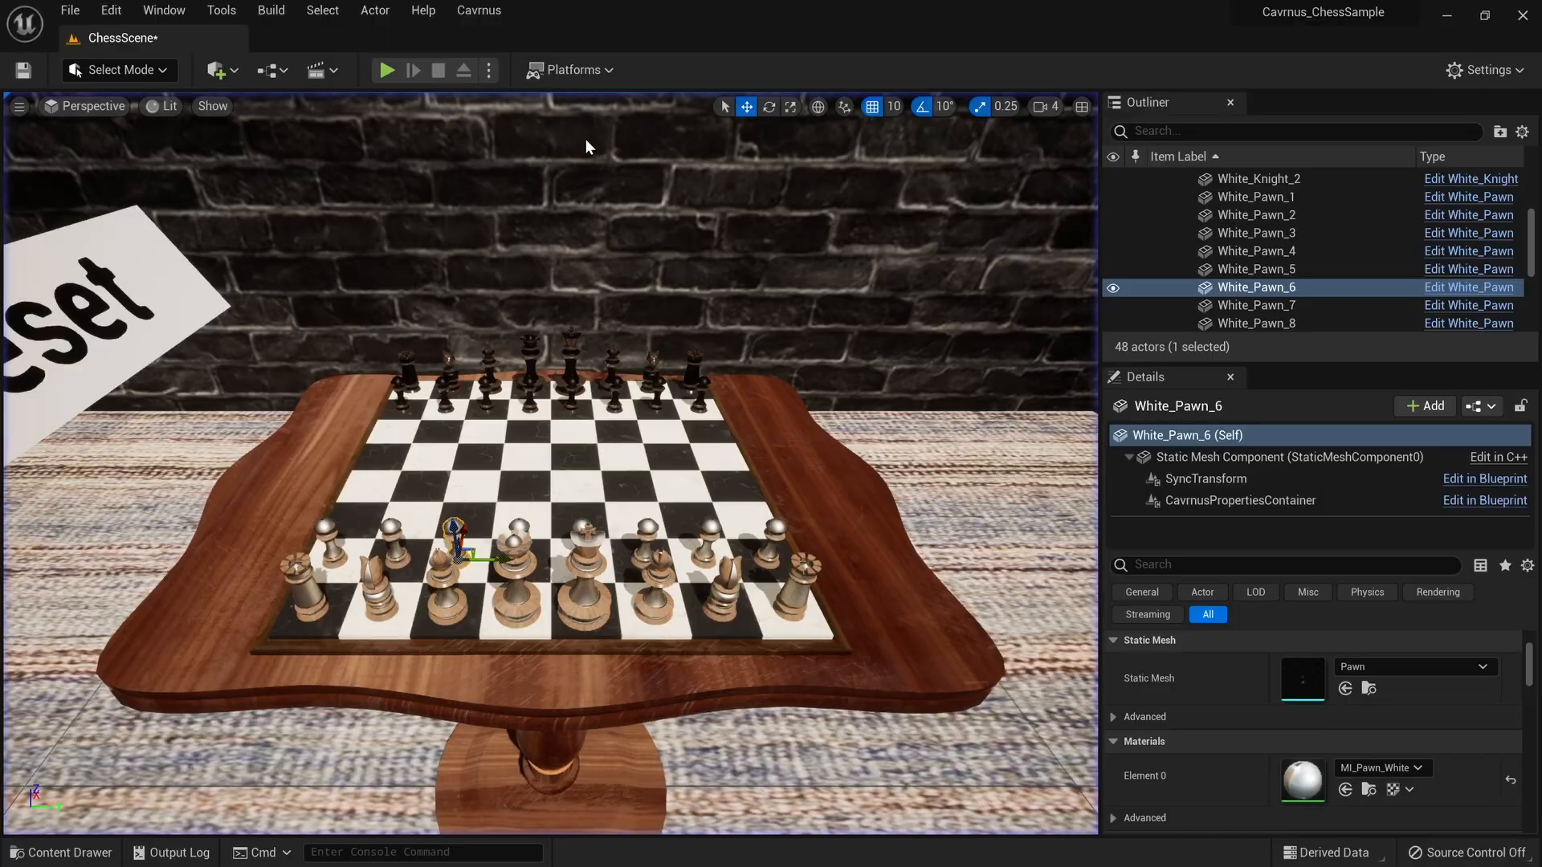
# - Give White_Pawn_7's CavrnusPropertiesContainer the pasted container path ending in 7
pyautogui.click(1241, 501)
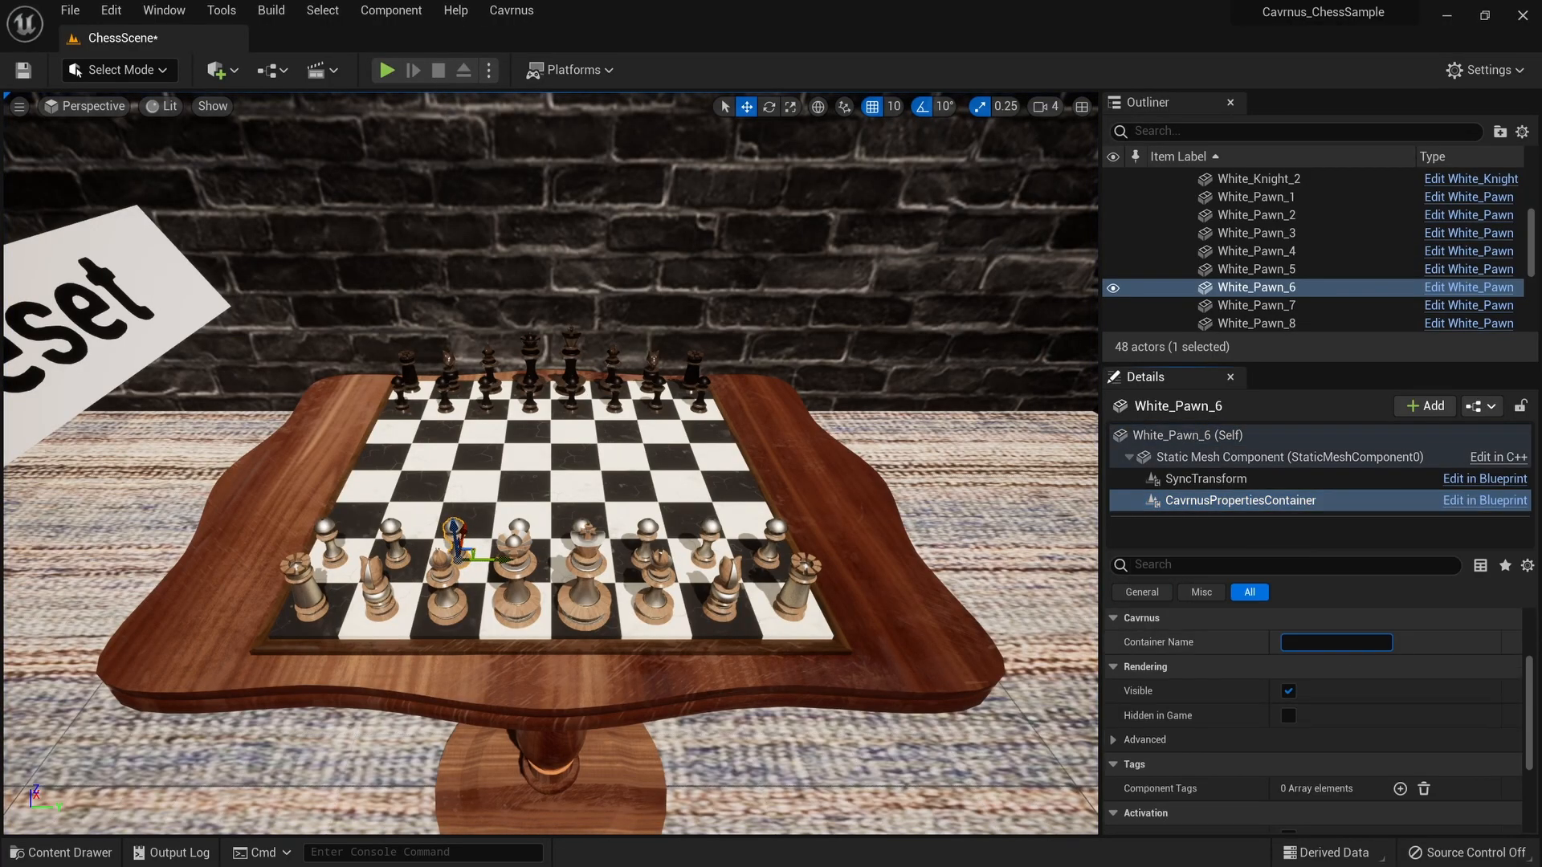
pyautogui.click(1256, 306)
pyautogui.click(1274, 501)
pyautogui.click(1334, 643)
pyautogui.write('Pieces/Light_Pieces/White_Pawn_')
pyautogui.write('7')
# - Paste the container path into White_Pawn_8's CavrnusPropertiesContainer Container Name
pyautogui.click(1256, 324)
pyautogui.click(1274, 501)
pyautogui.click(1335, 642)
pyautogui.hotkey('ctrl', 'v')
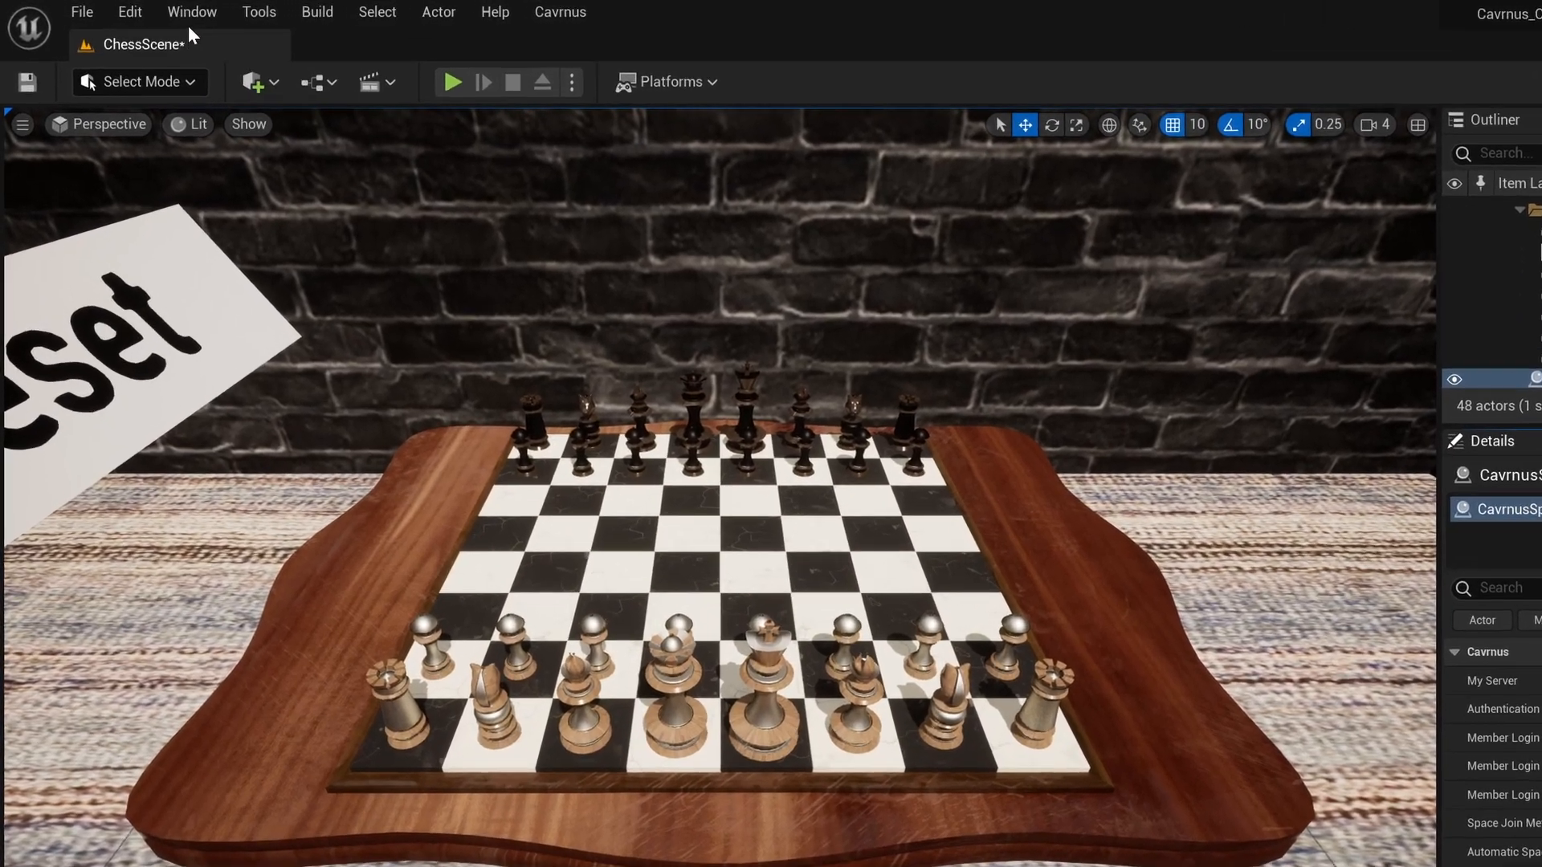
# - In World Settings, locate BP_MouseDragGameMode's Default Pawn Class, BP_ChessPlayer, in the Content Browser
pyautogui.click(163, 12)
pyautogui.click(225, 374)
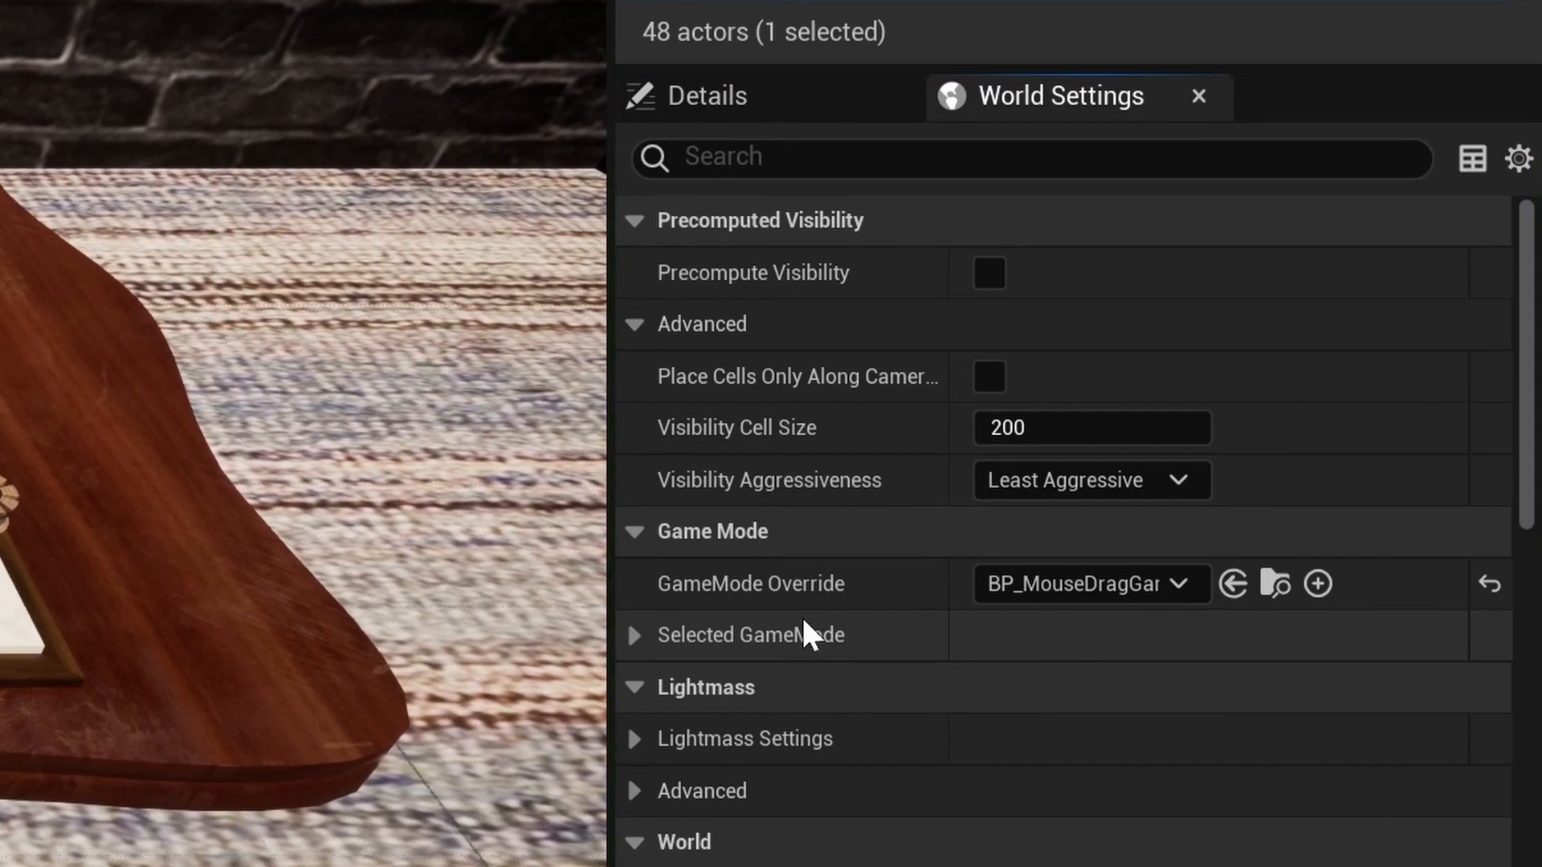
pyautogui.click(635, 635)
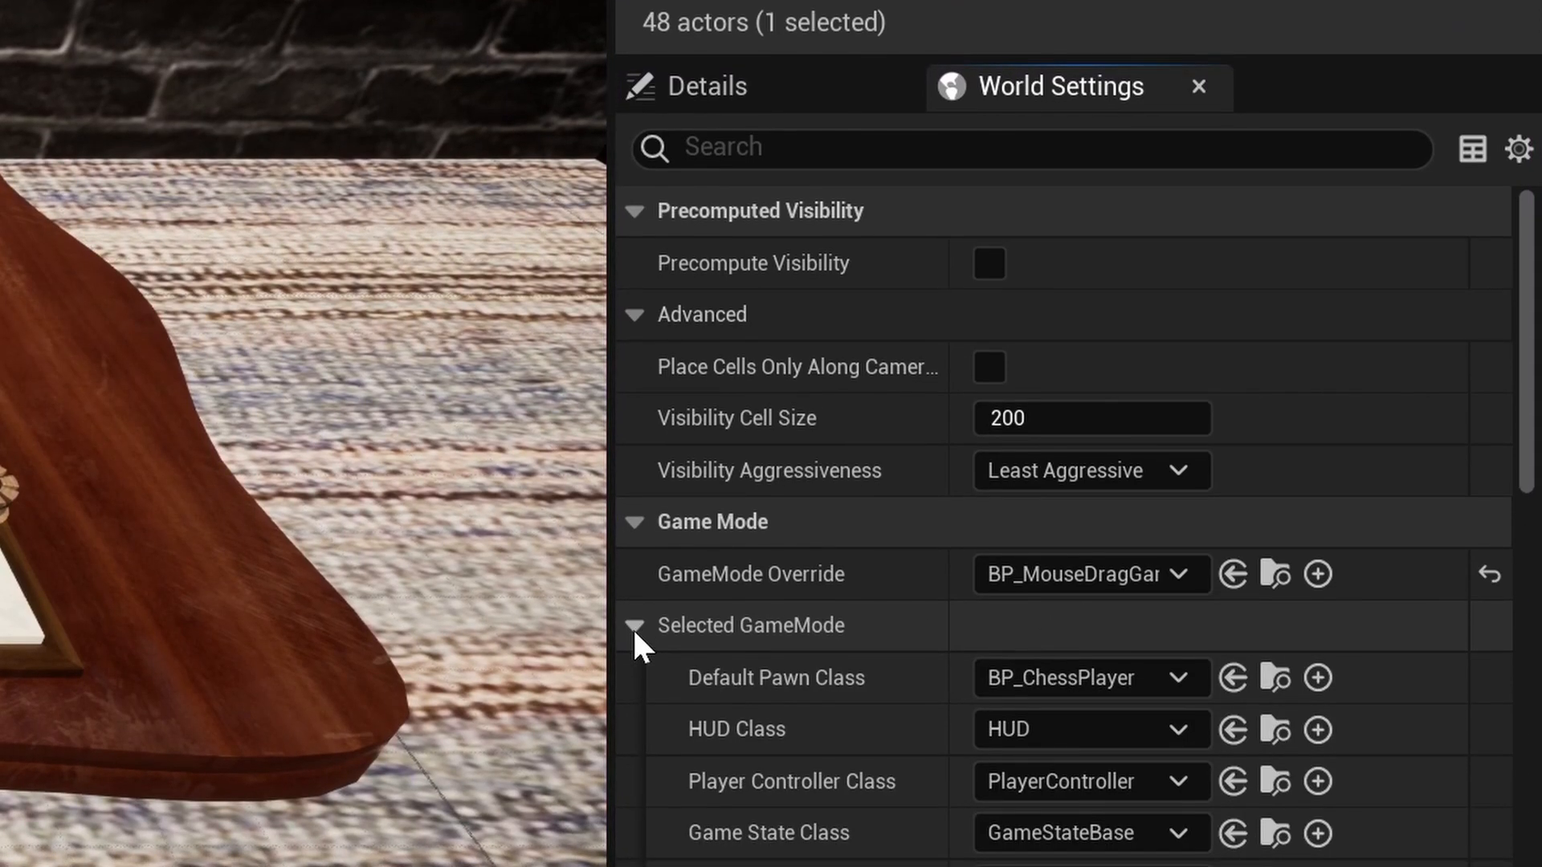
pyautogui.scroll(-1, 634, 630)
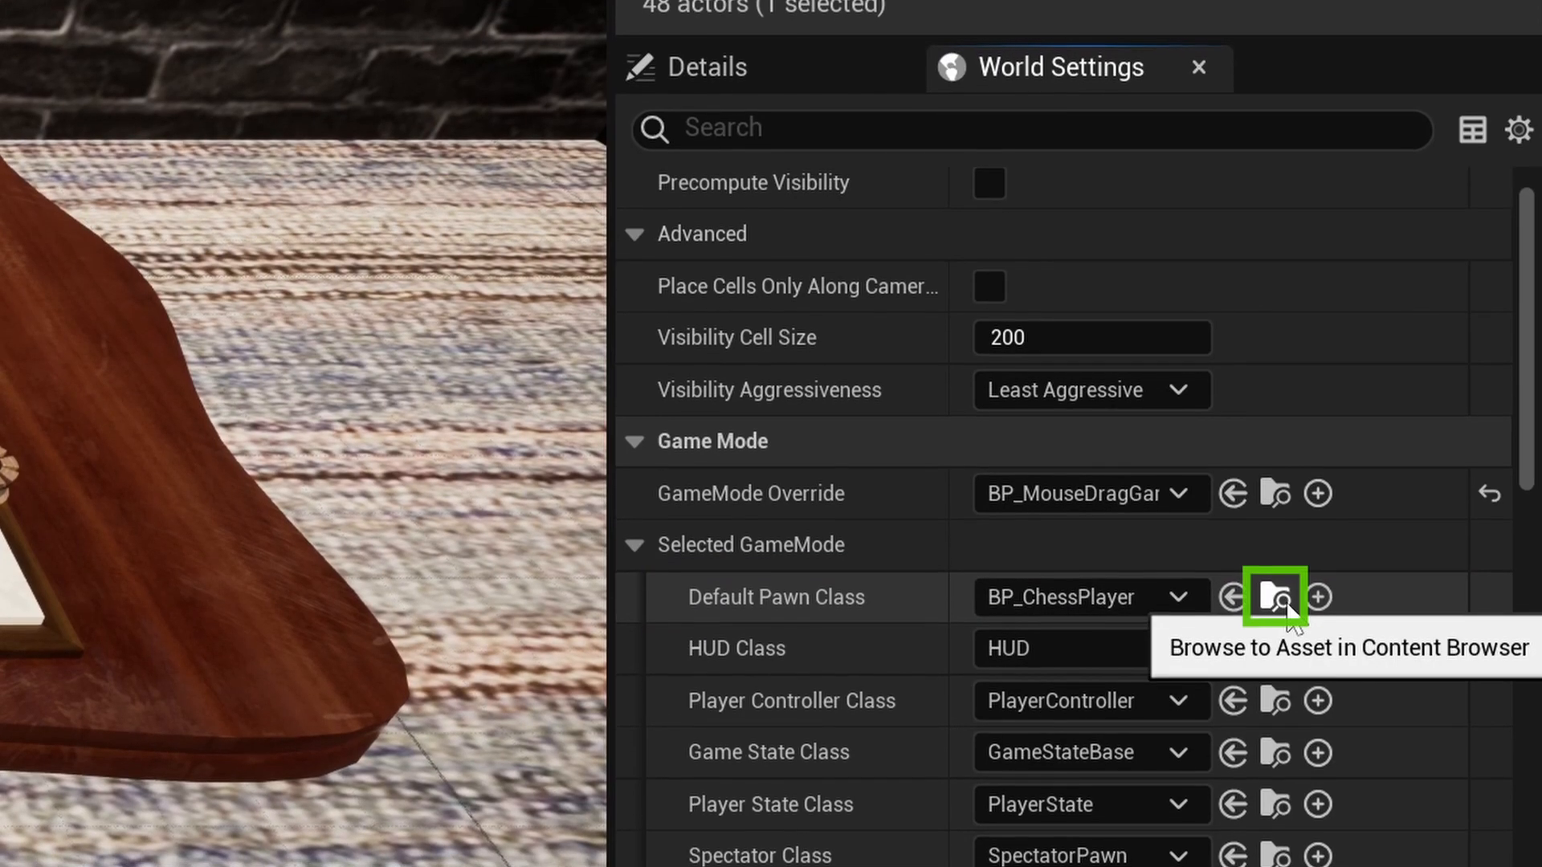
pyautogui.click(1285, 602)
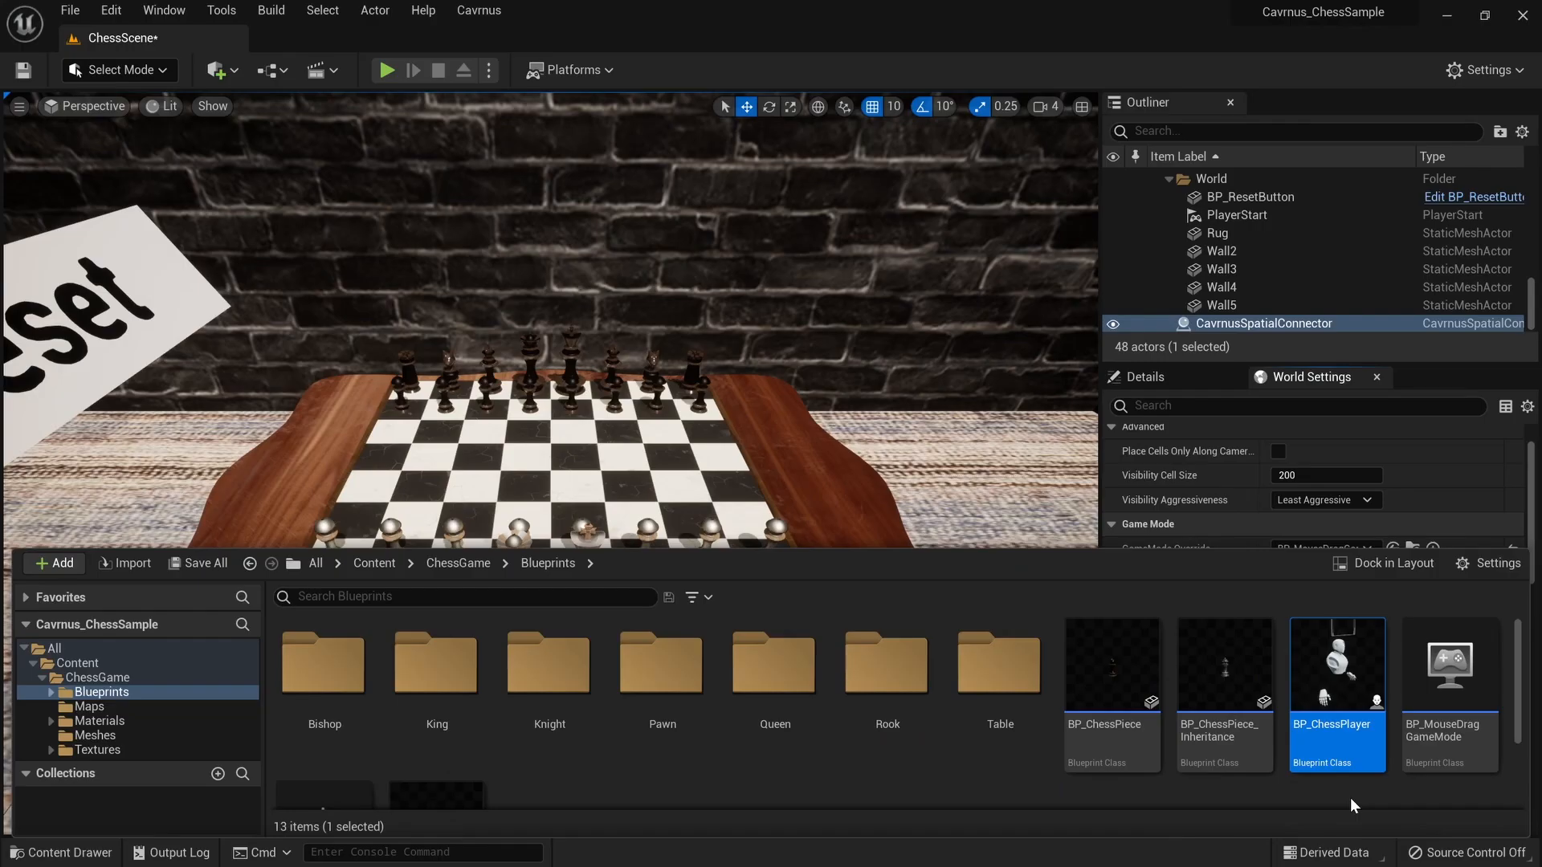
# - Open BP_ChessPlayer and review its CavrnusPropertiesContainer and SyncTransform_Character components
pyautogui.doubleClick(1342, 755)
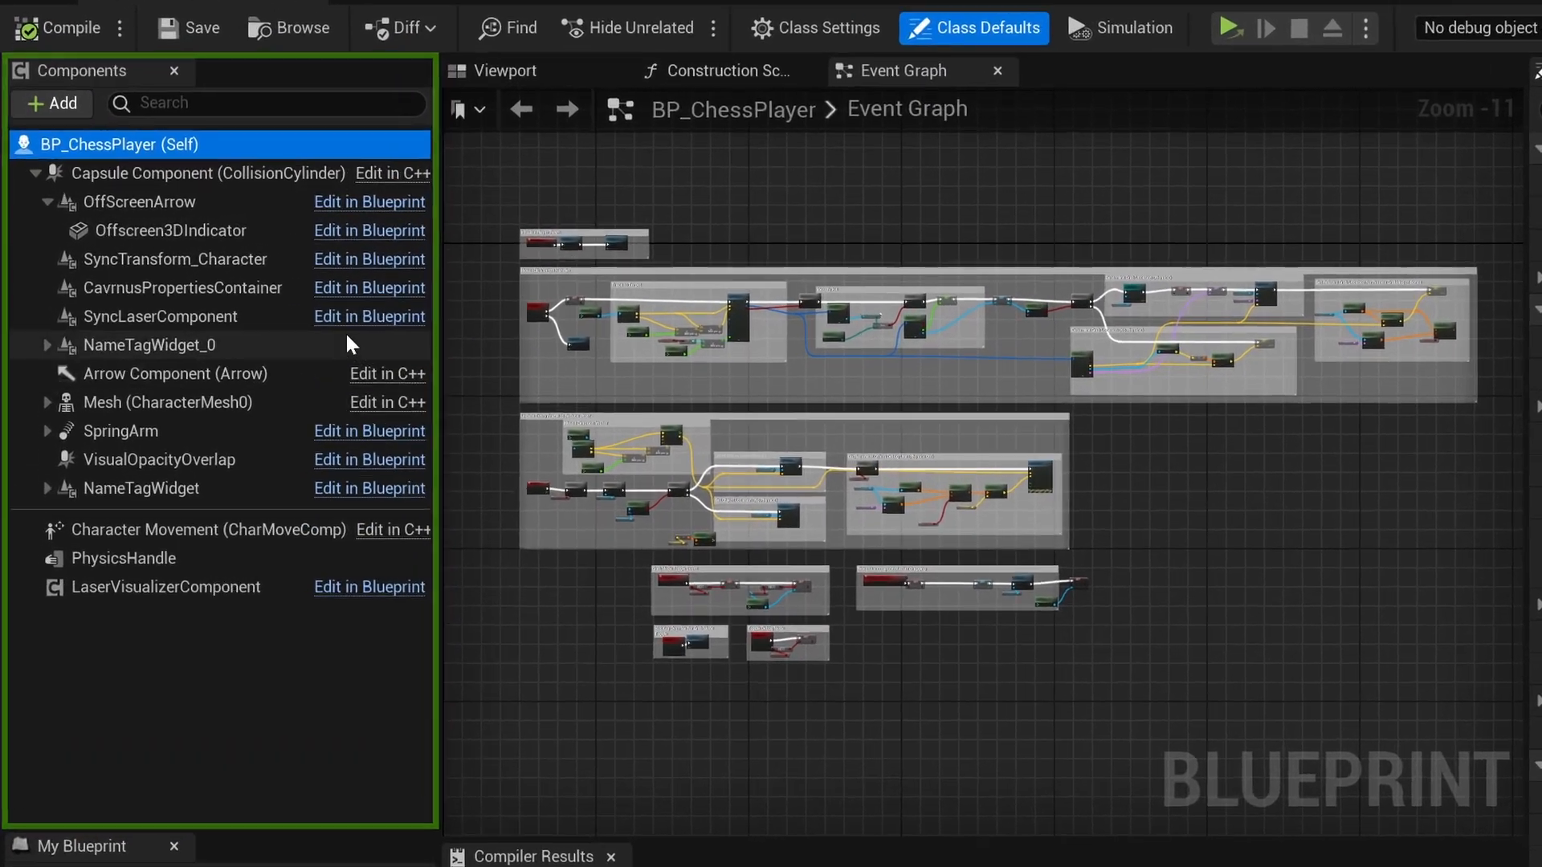
pyautogui.click(216, 271)
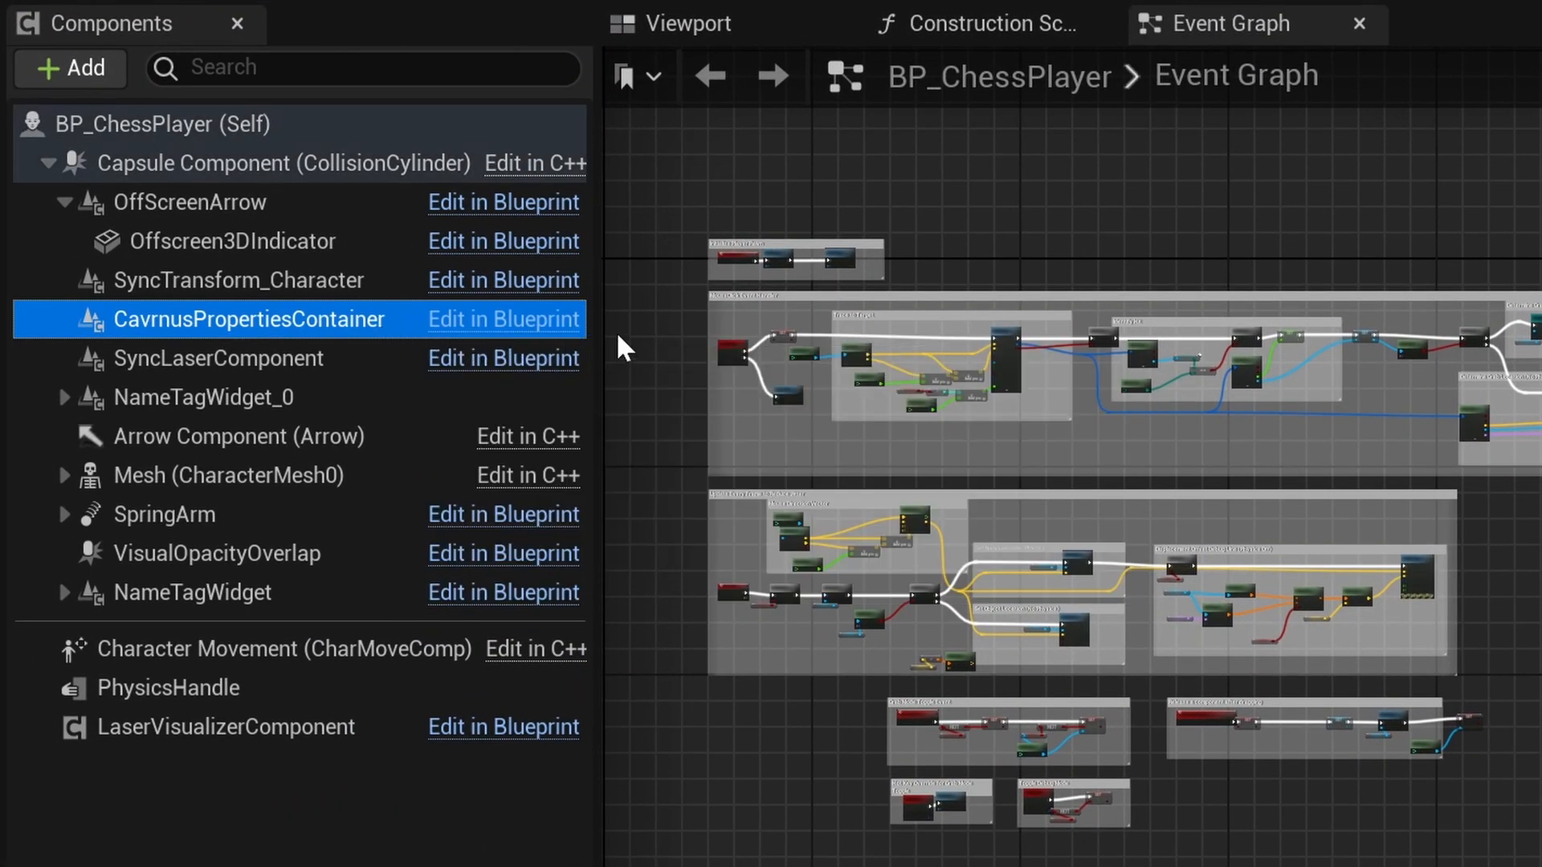
pyautogui.press('Up')
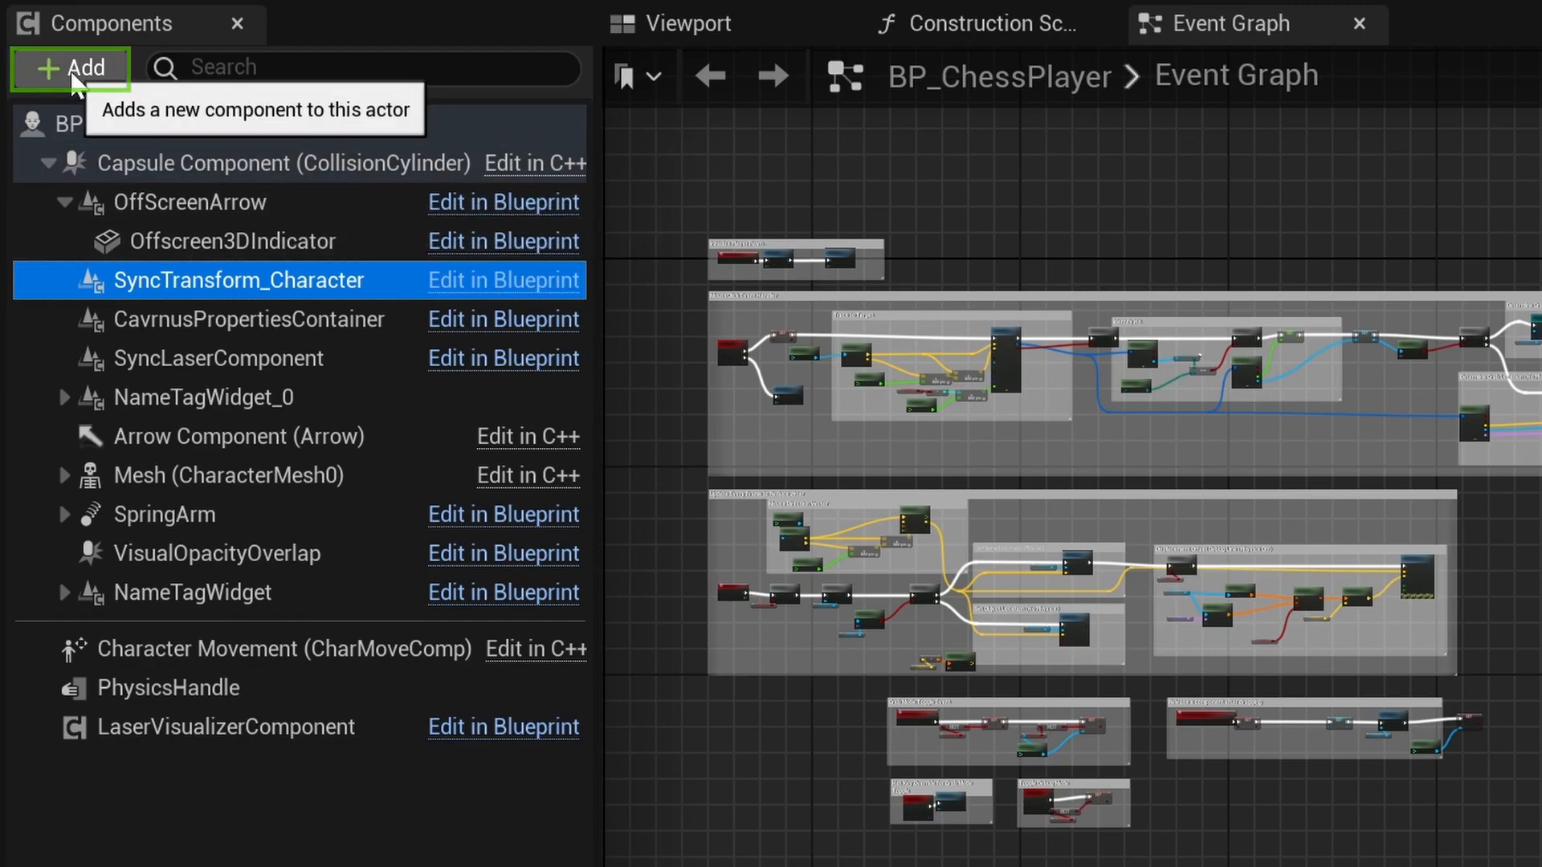
# - Search the Add Component list for 'Cavrnu', then play the level in the Cavrnus space
pyautogui.click(70, 68)
pyautogui.write('Cavrnu')
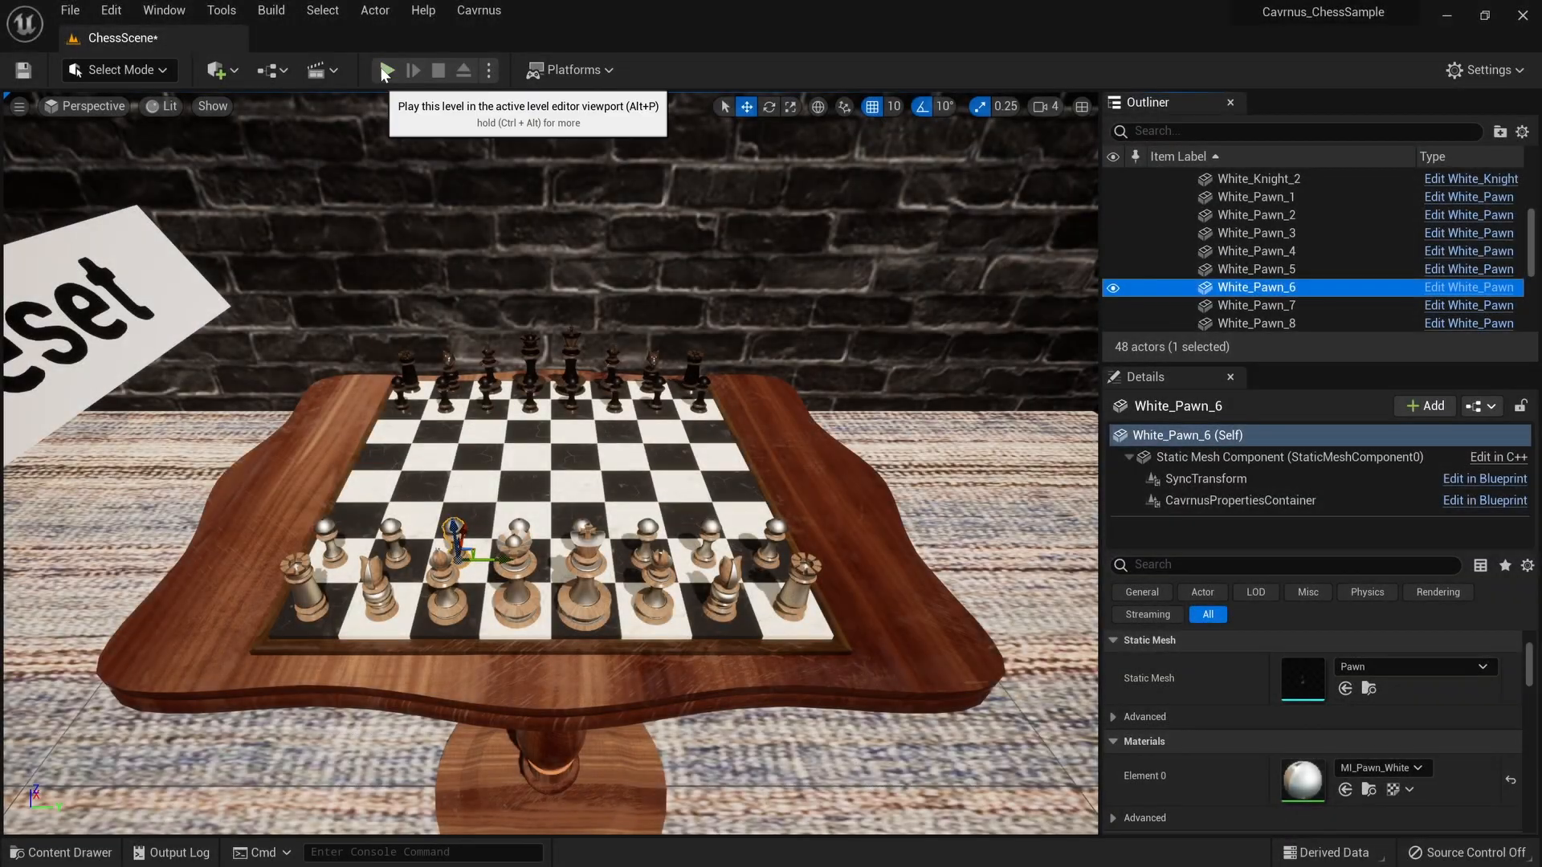
pyautogui.click(384, 70)
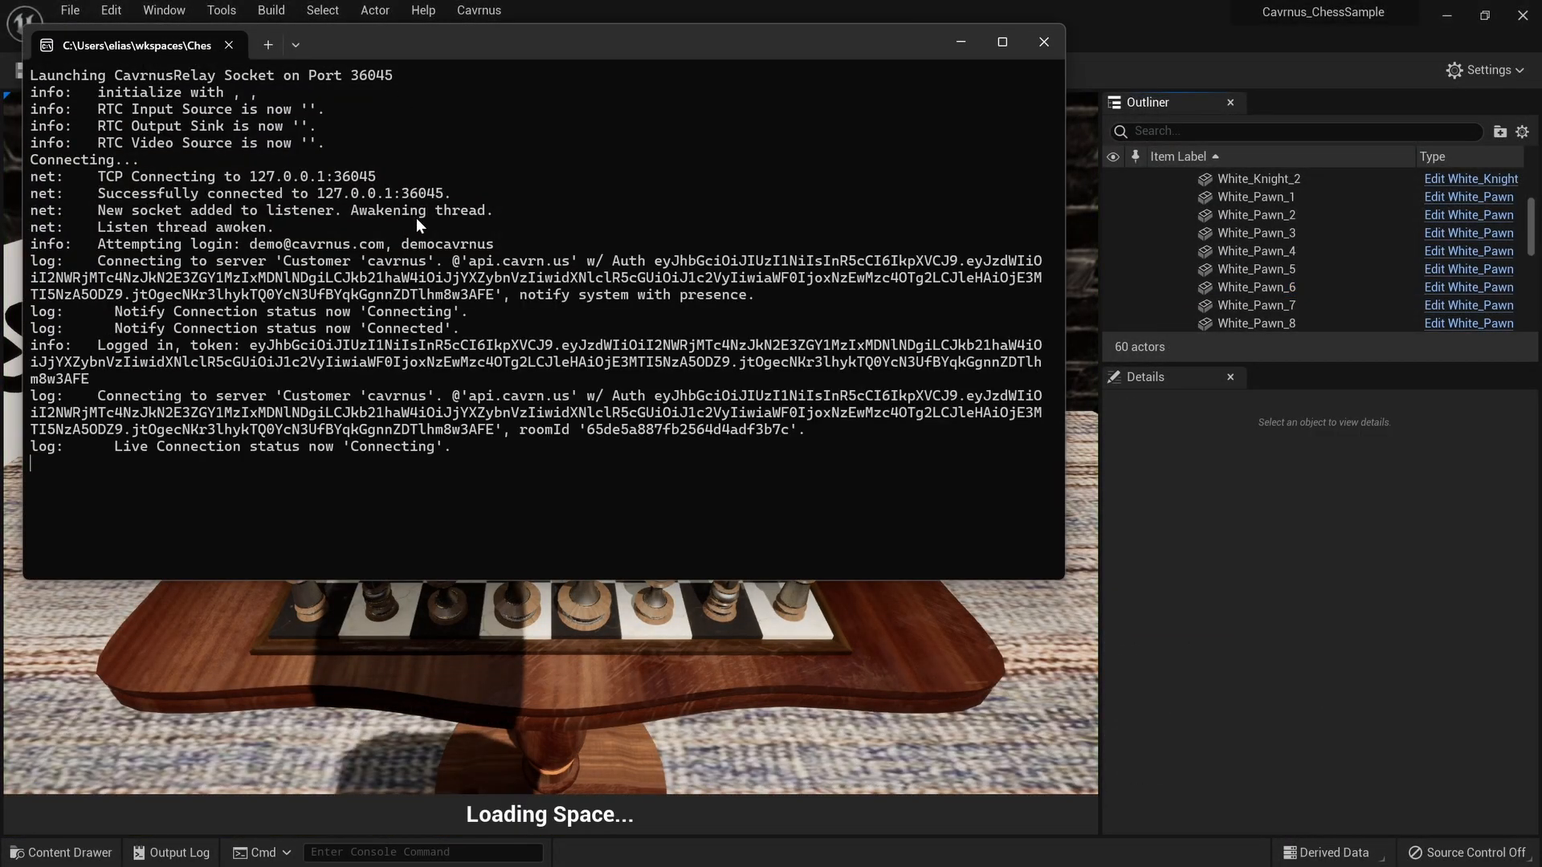